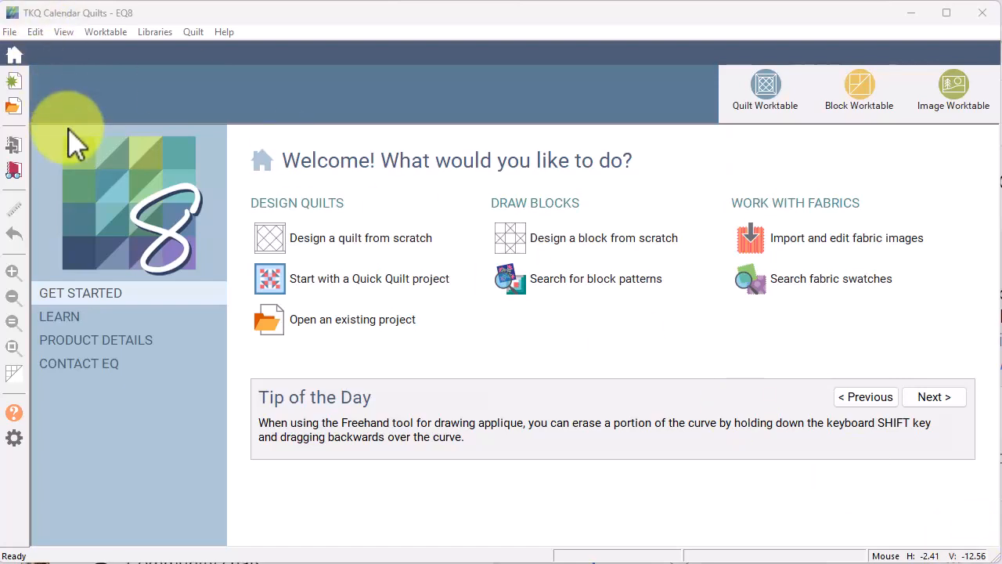
Step: Open the January 2020 calendar quilt from the project sketchbook for editing, hide Layer 1 and switch to Layer 2
click(16, 168)
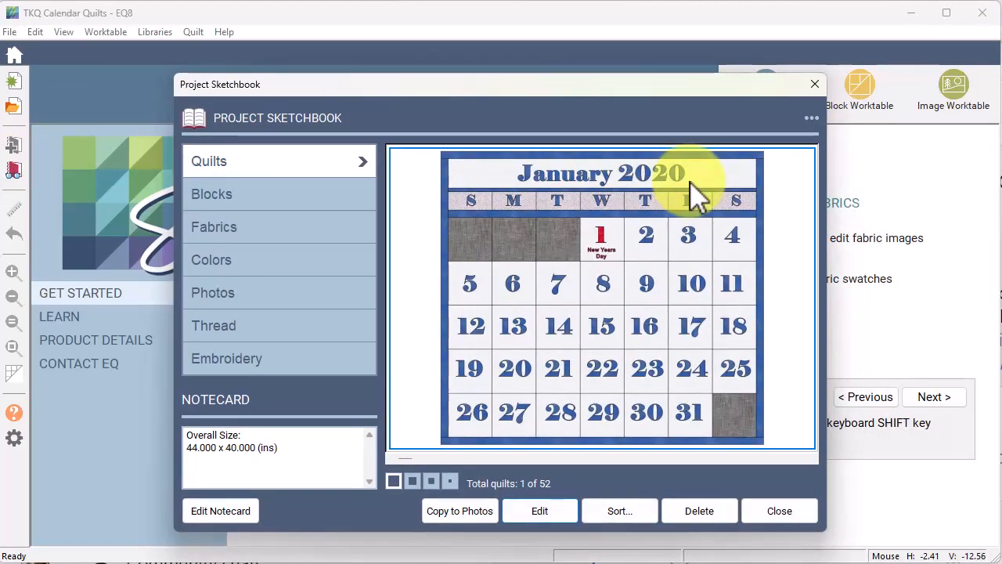
click(543, 510)
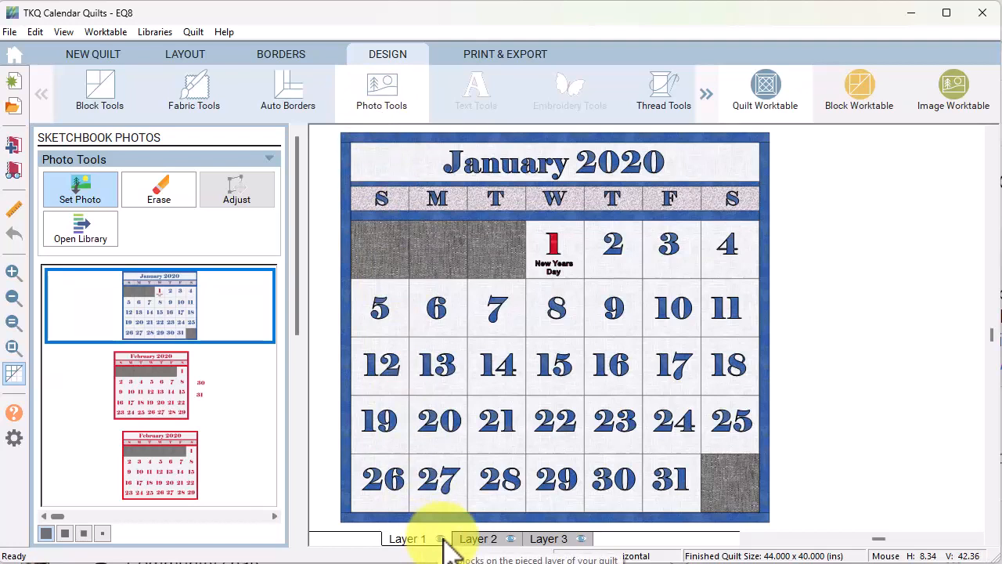
click(441, 539)
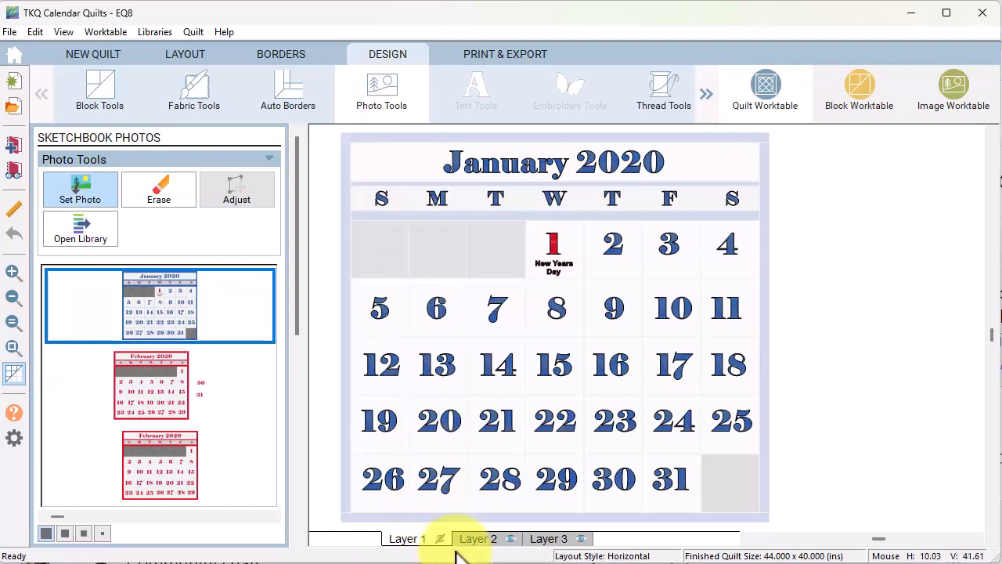
click(488, 542)
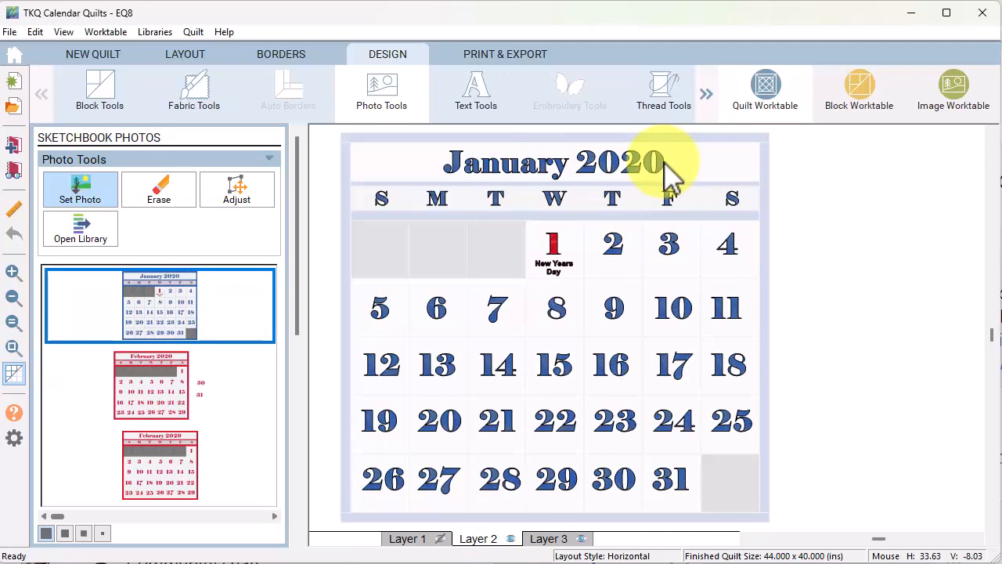
Step: Edit the calendar's title text to read January 2023
click(237, 188)
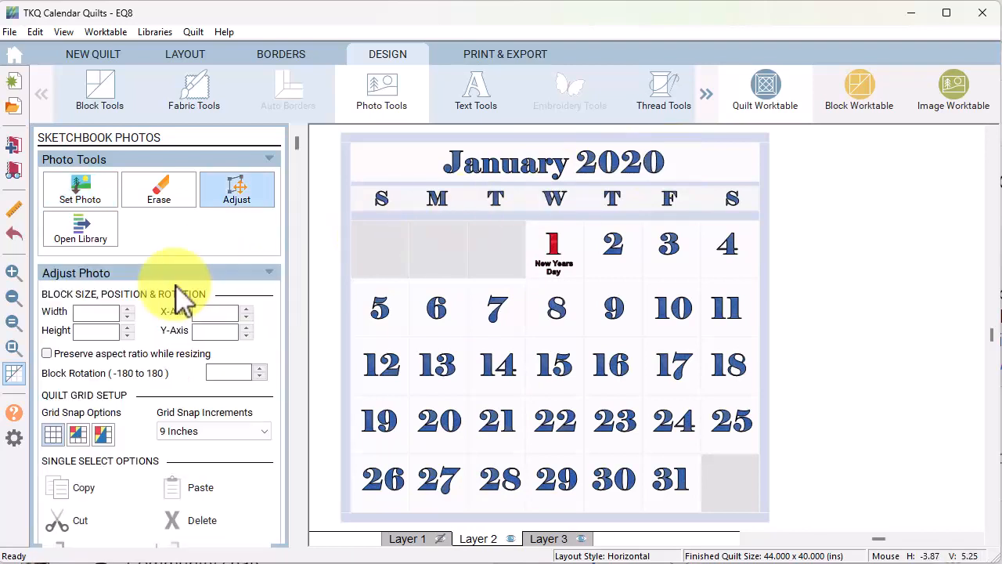
click(479, 102)
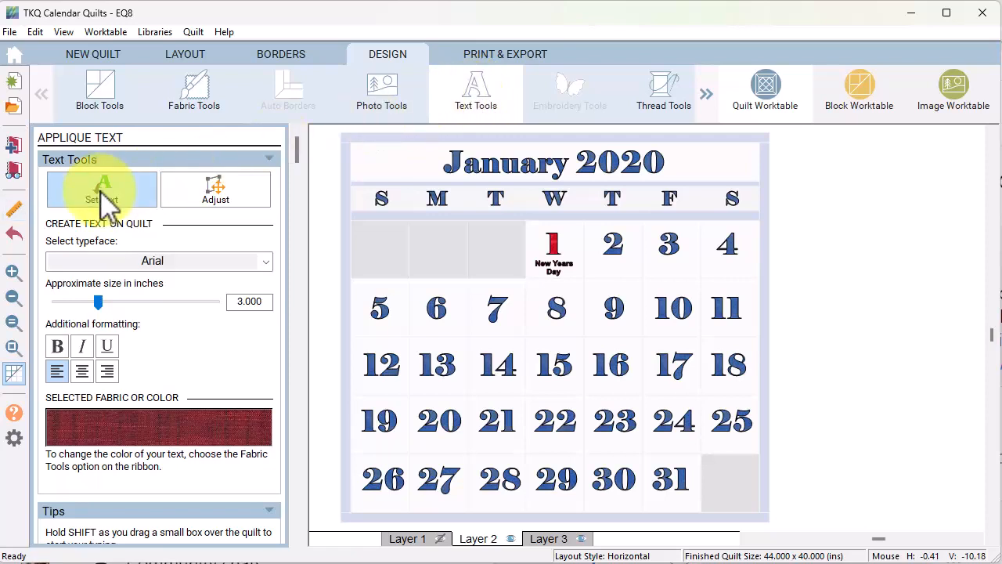
click(609, 167)
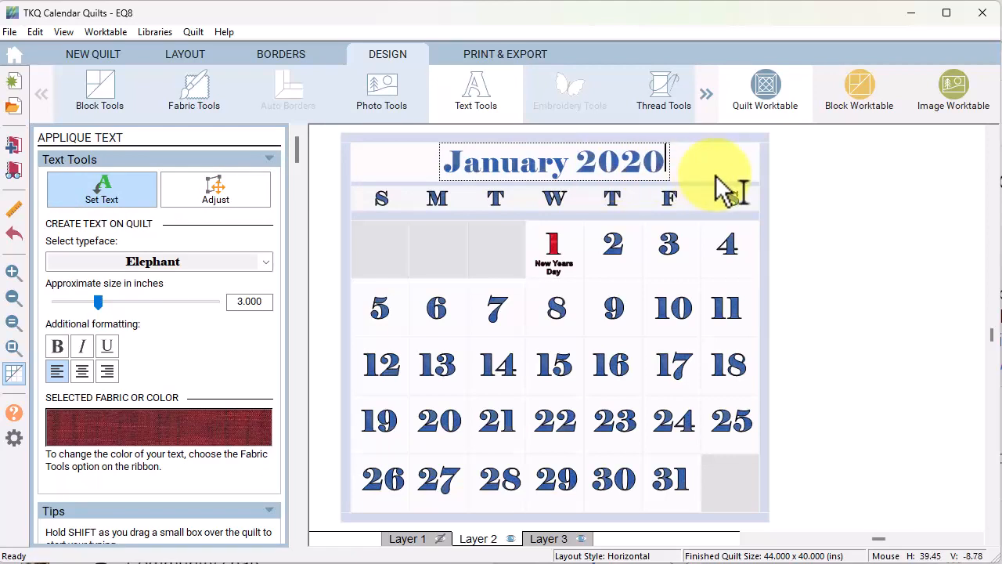
key(BackSpace)
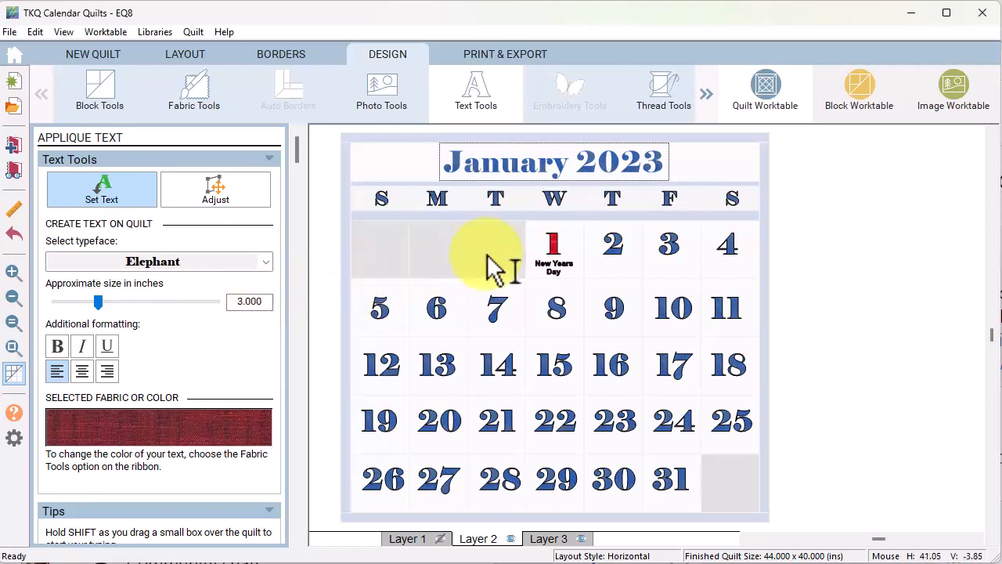
click(773, 217)
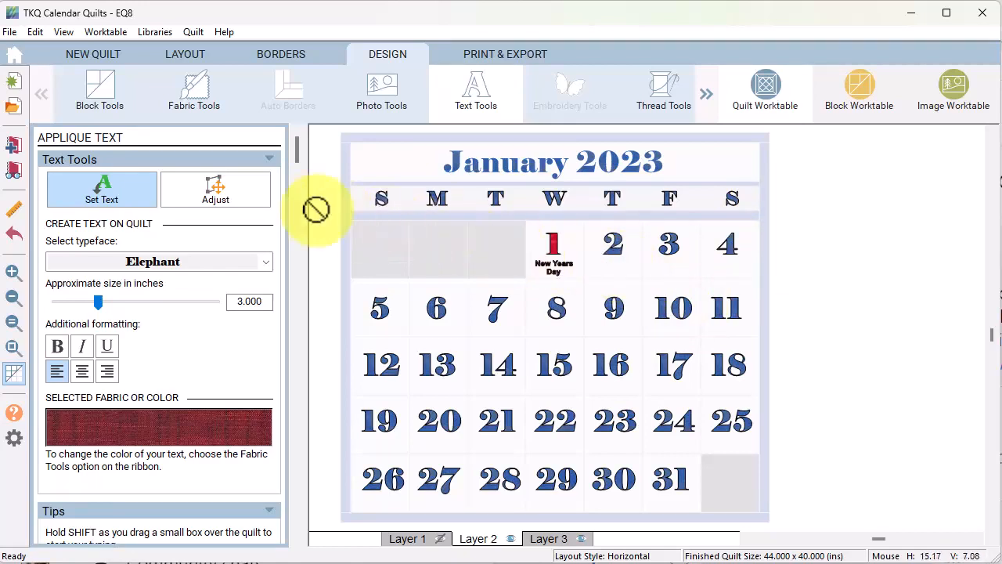
Step: Move the date numbers 1, 2, 3 and 4 to the Sunday through Wednesday cells of the first week
click(219, 197)
click(554, 251)
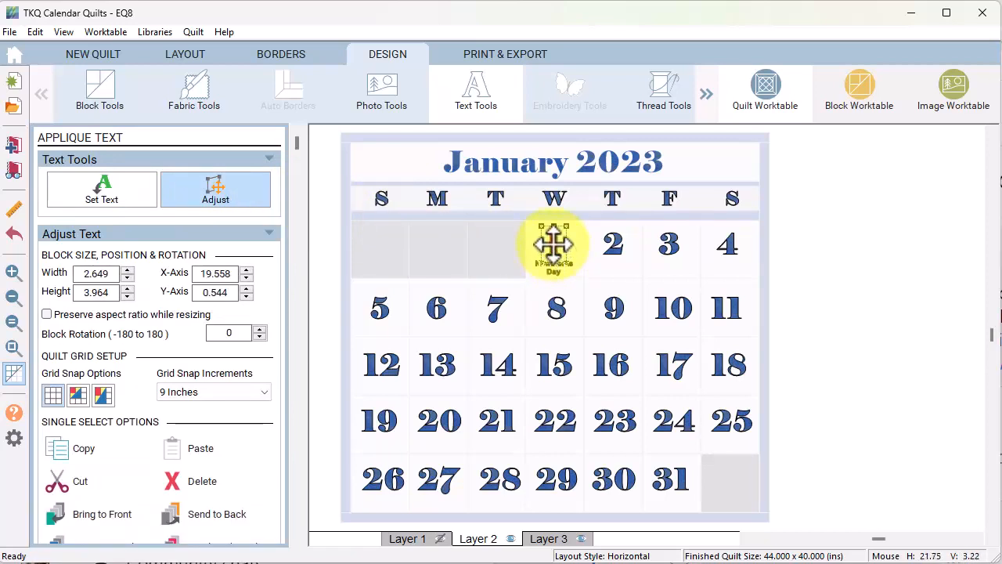
drag(555, 242, 380, 239)
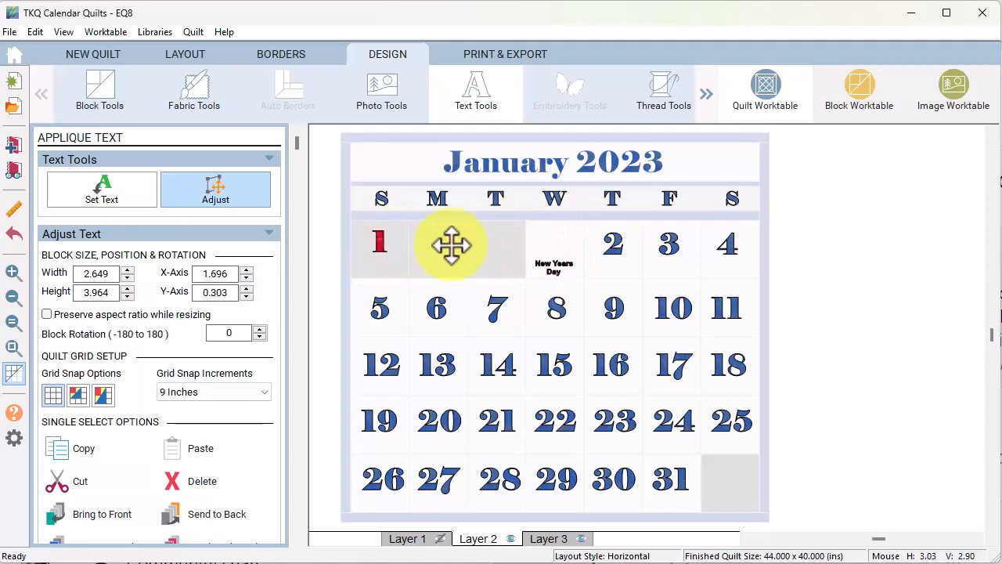
click(614, 254)
drag(612, 245, 437, 243)
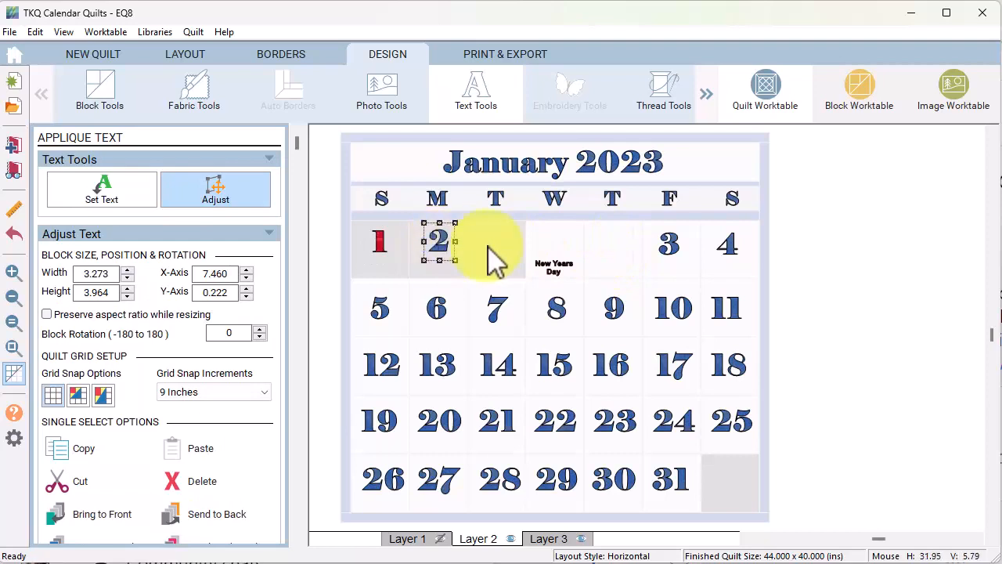
click(670, 249)
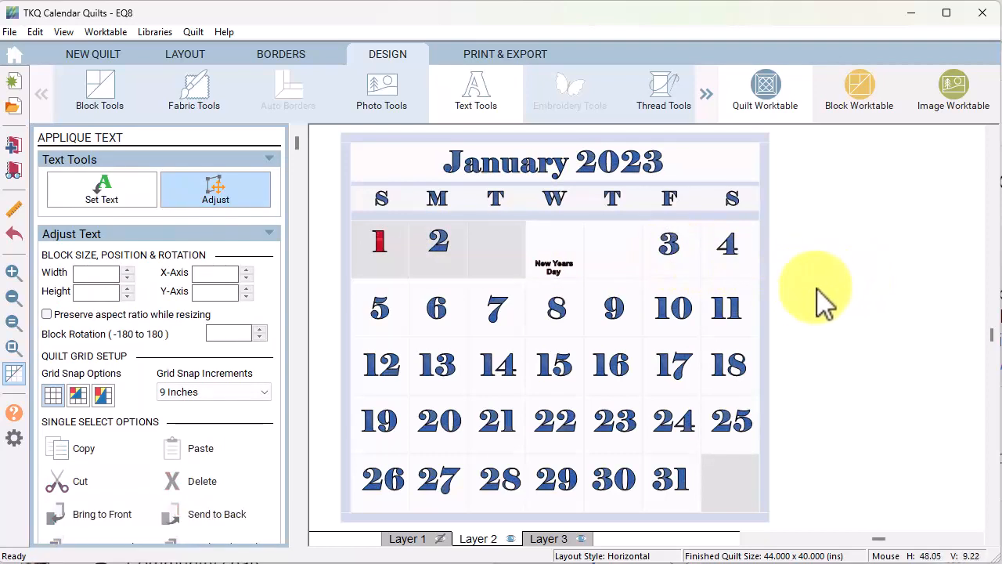
drag(796, 288, 615, 222)
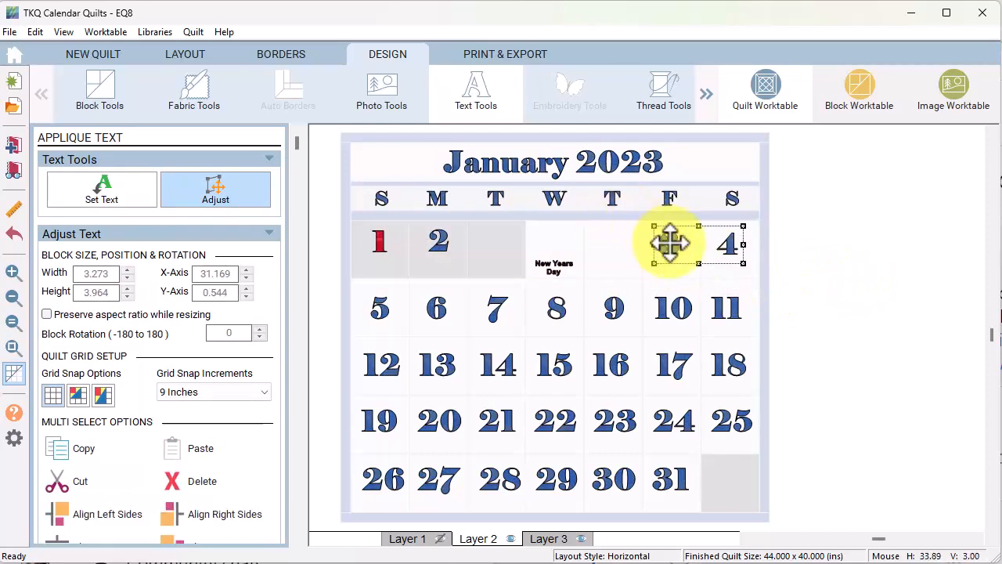
drag(669, 243, 492, 243)
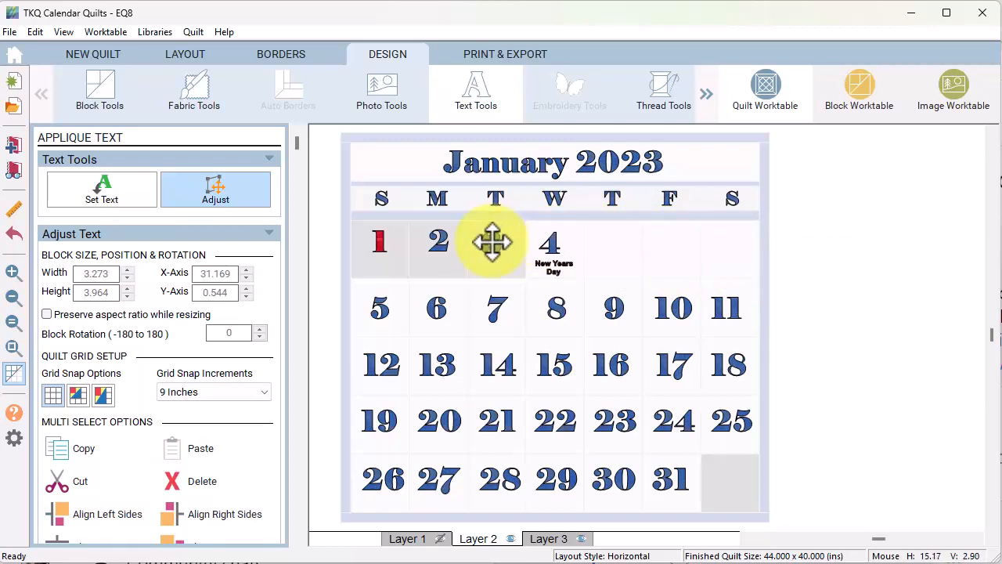
Step: Move the New Years Day label beneath the number 1 in the first Sunday cell
click(934, 268)
click(553, 264)
drag(557, 269, 386, 267)
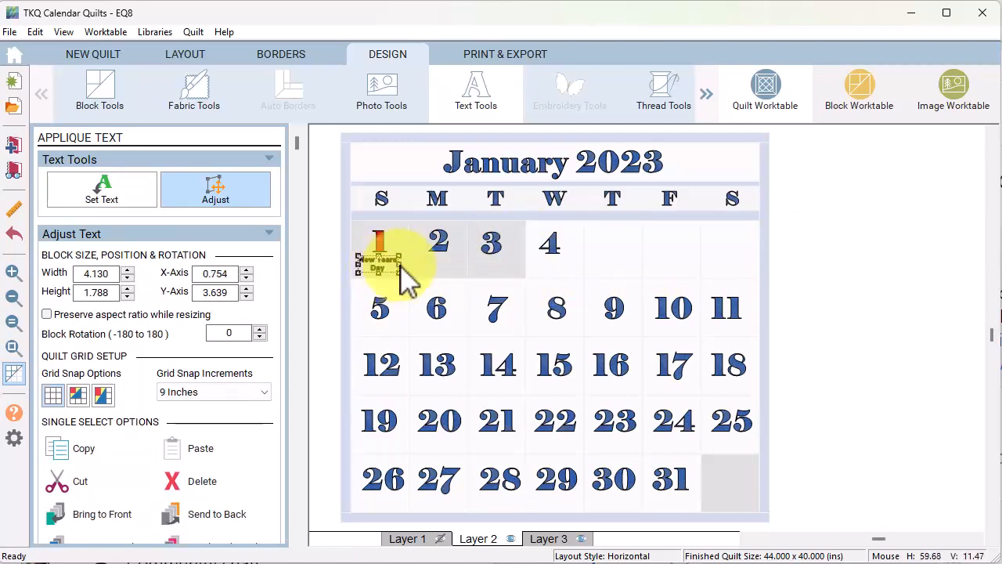
click(844, 287)
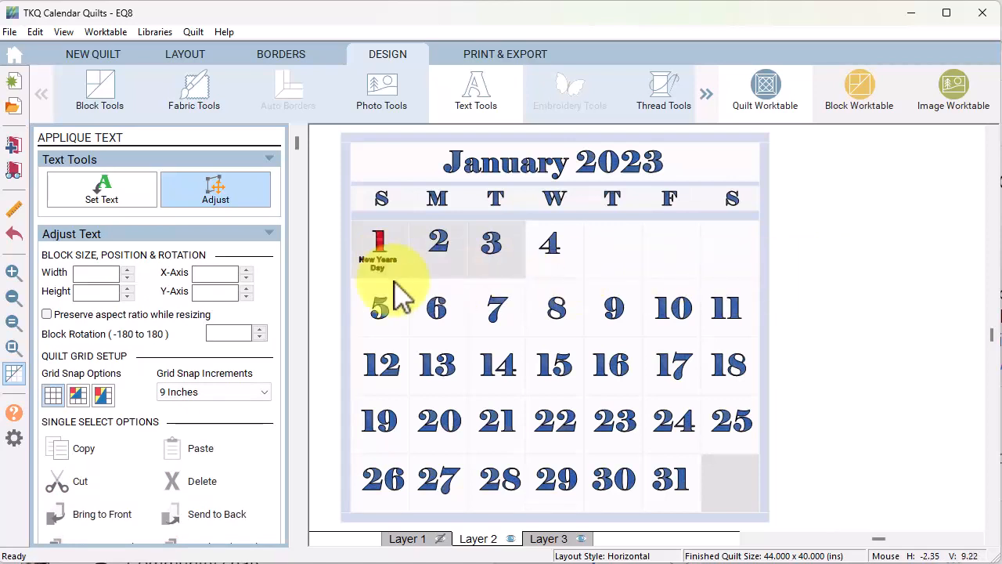
Step: Move dates 5, 6 and 7 to the first week's Thursday through Saturday and align the tops of numbers 1 to 7, excluding the holiday label
drag(329, 281, 522, 336)
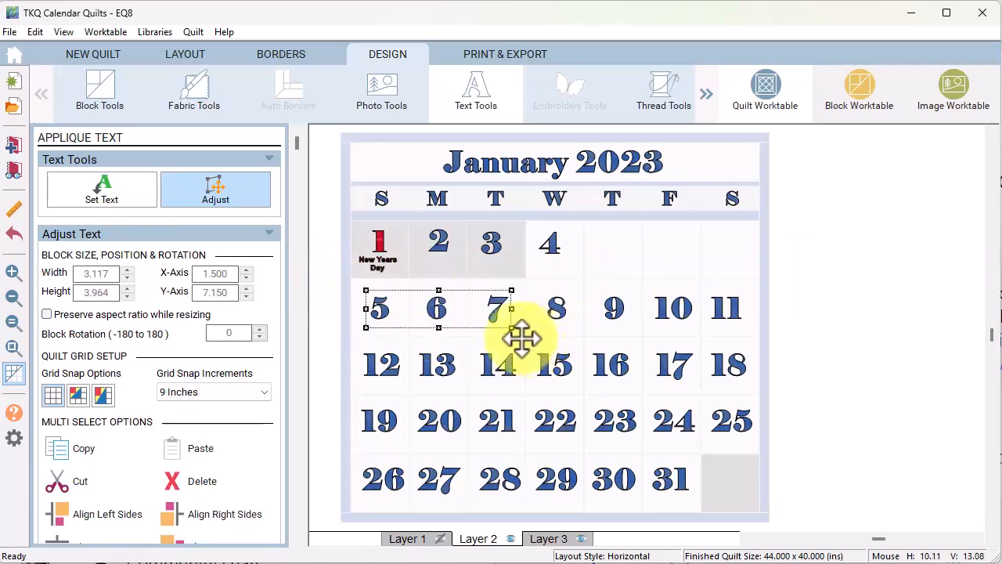
drag(436, 305, 671, 251)
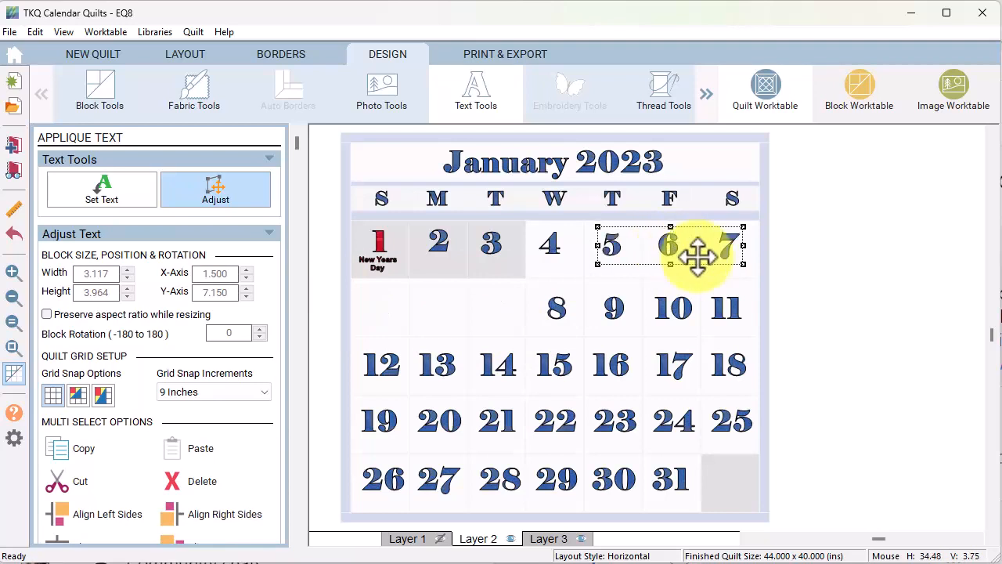
drag(798, 284, 336, 219)
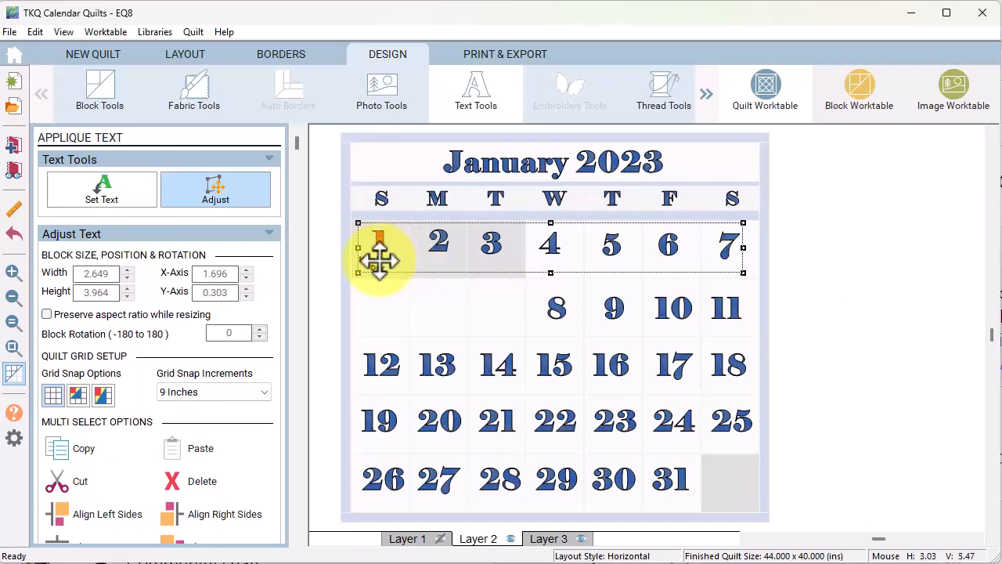
shift+click(376, 261)
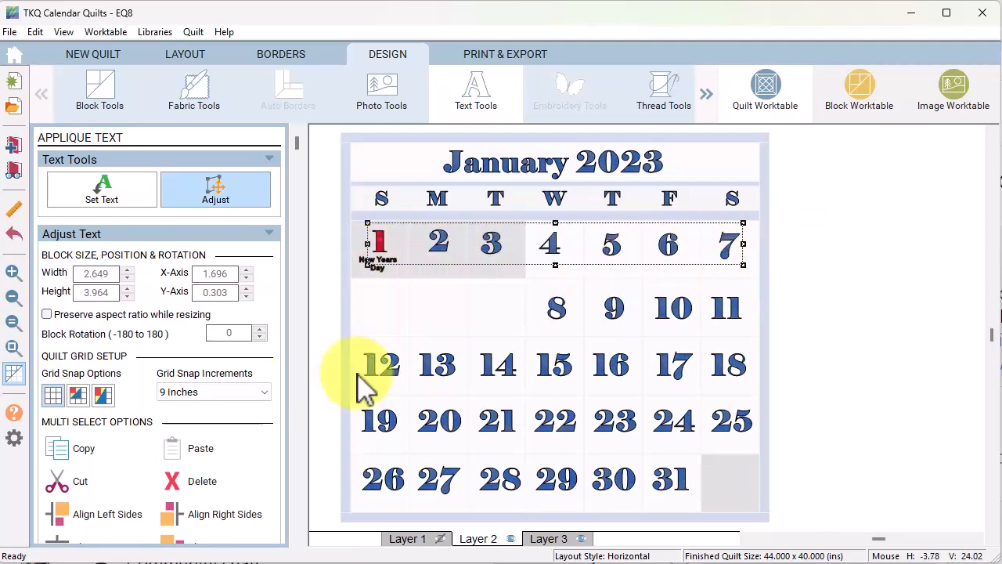
scroll(178, 438, down, 2)
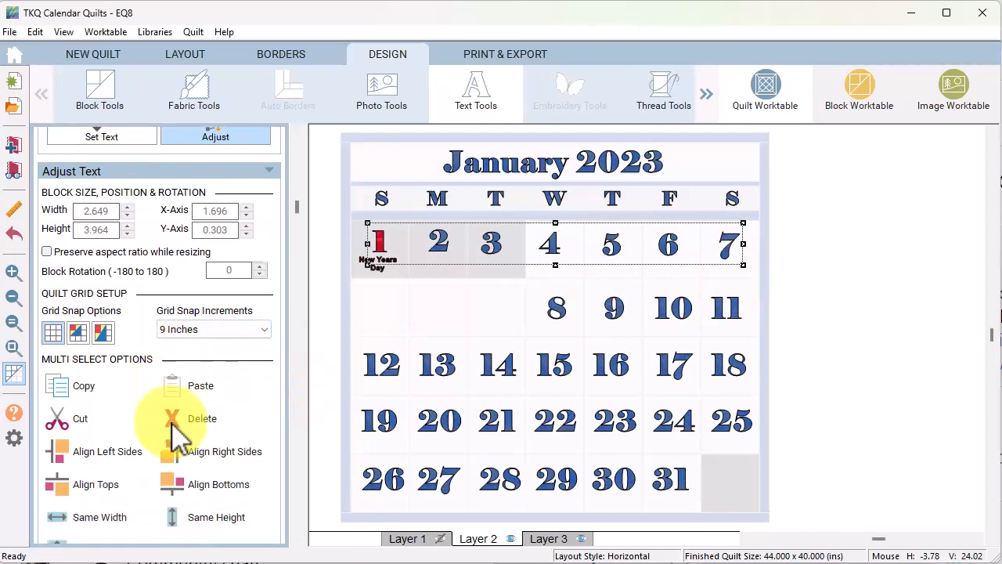
click(108, 494)
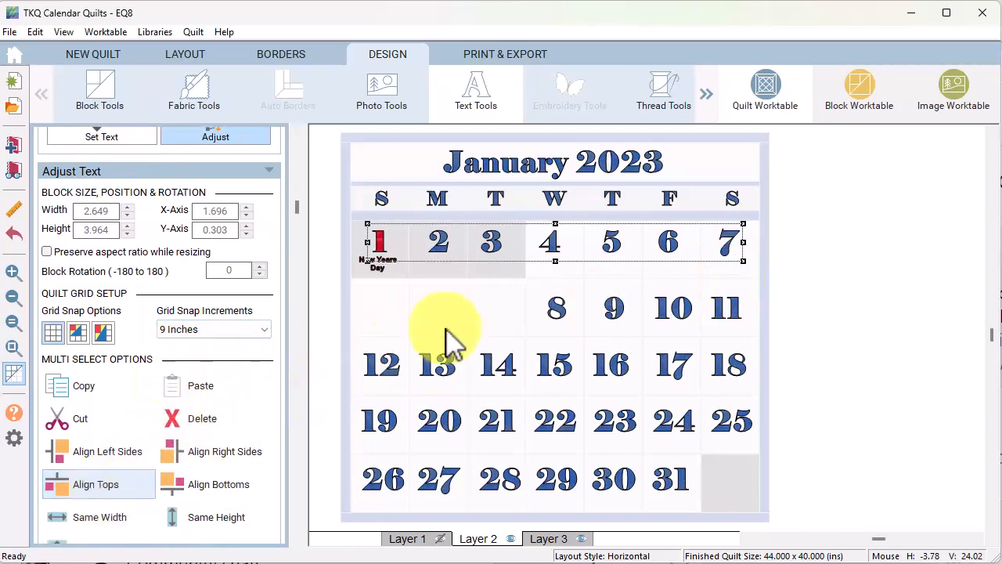
Step: Fill the second week by moving dates 8 to 11 to Sunday through Wednesday and 12 to 14 to Thursday through Saturday
drag(518, 285, 817, 340)
drag(724, 307, 542, 307)
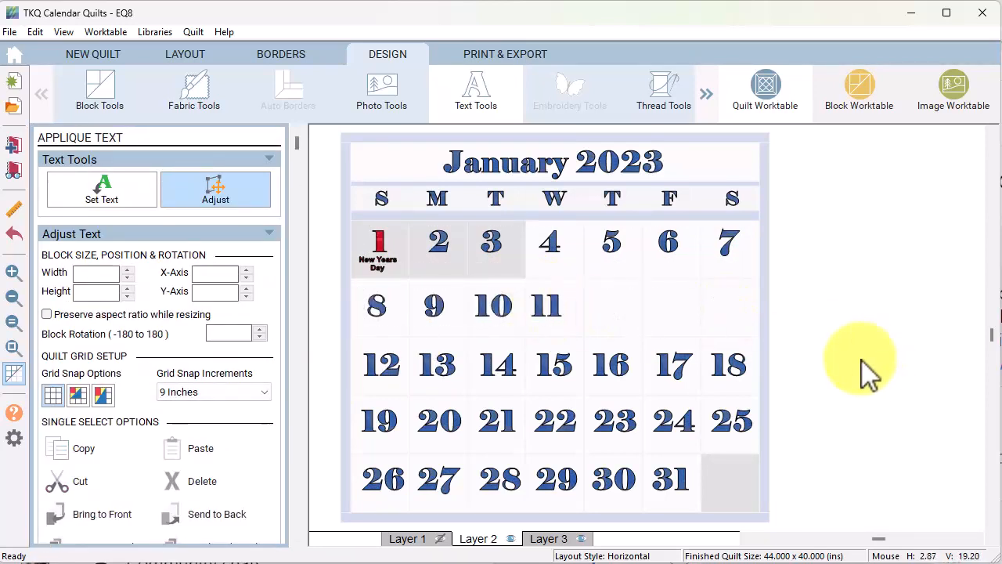
drag(325, 335, 537, 403)
drag(387, 364, 626, 306)
Step: Fill the third week by moving dates 15 to 18 to Sunday through Wednesday and 19 to 21 to Thursday through Saturday
drag(500, 345, 728, 385)
drag(606, 365, 433, 365)
drag(516, 452, 548, 459)
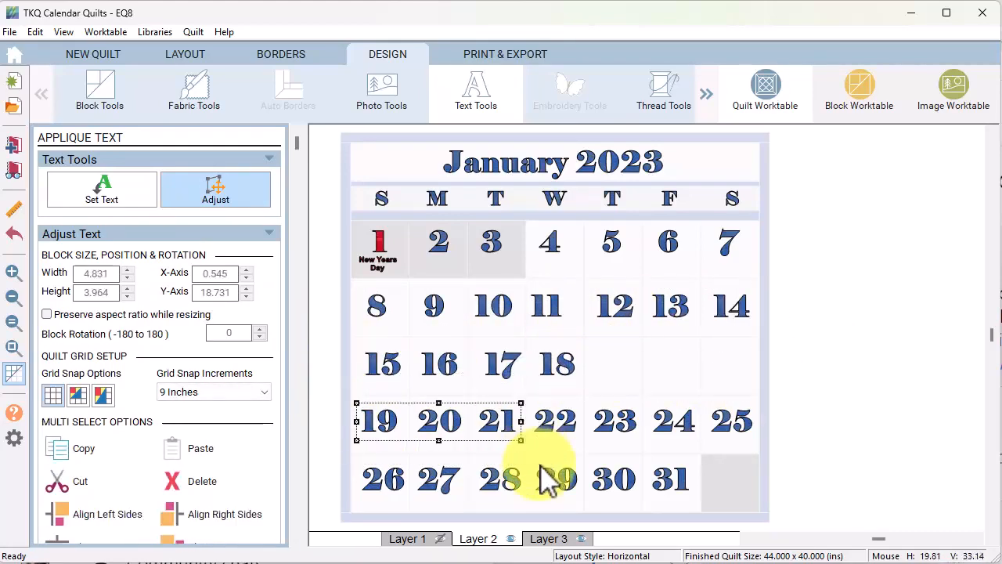
drag(438, 421, 678, 361)
Step: Move dates 22 to 28 into the fourth week's cells and 29 to 31 to the fifth week's Sunday through Tuesday
click(550, 420)
drag(785, 456, 485, 390)
drag(546, 421, 377, 419)
drag(320, 449, 540, 524)
drag(447, 478, 686, 419)
drag(813, 507, 439, 449)
drag(558, 478, 388, 478)
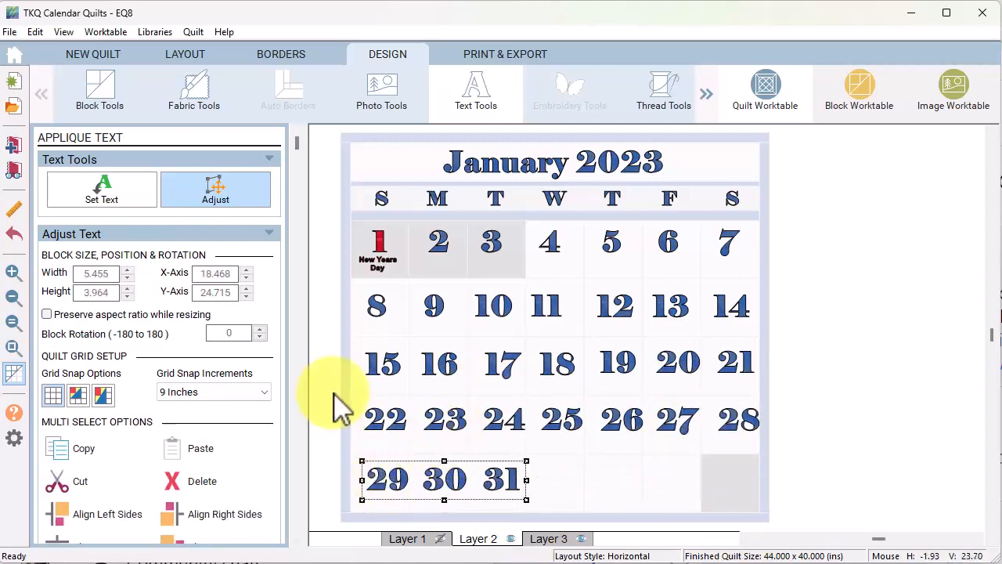
Step: Nudge the third-week and fourth-week date numbers slightly left so they sit within their cells
drag(340, 337, 531, 446)
drag(481, 428, 472, 427)
mouse_move(526, 389)
mouse_down()
mouse_move(872, 382)
mouse_move(807, 453)
mouse_up()
drag(679, 425, 673, 425)
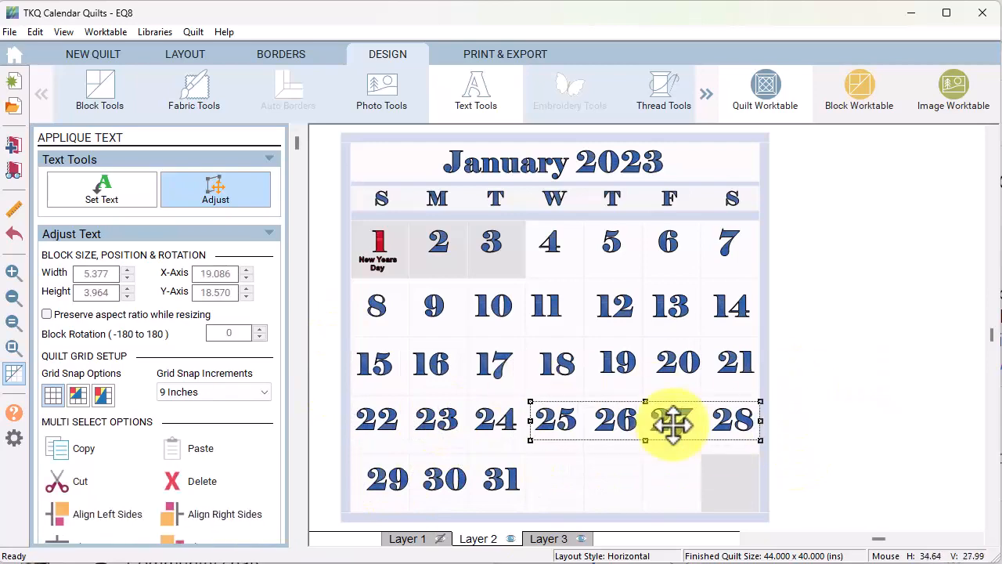
click(892, 379)
drag(526, 338, 772, 409)
drag(742, 365, 736, 367)
click(811, 371)
Step: Align the tops of the date numbers within each of the third, fourth and fifth weeks
drag(332, 332, 794, 403)
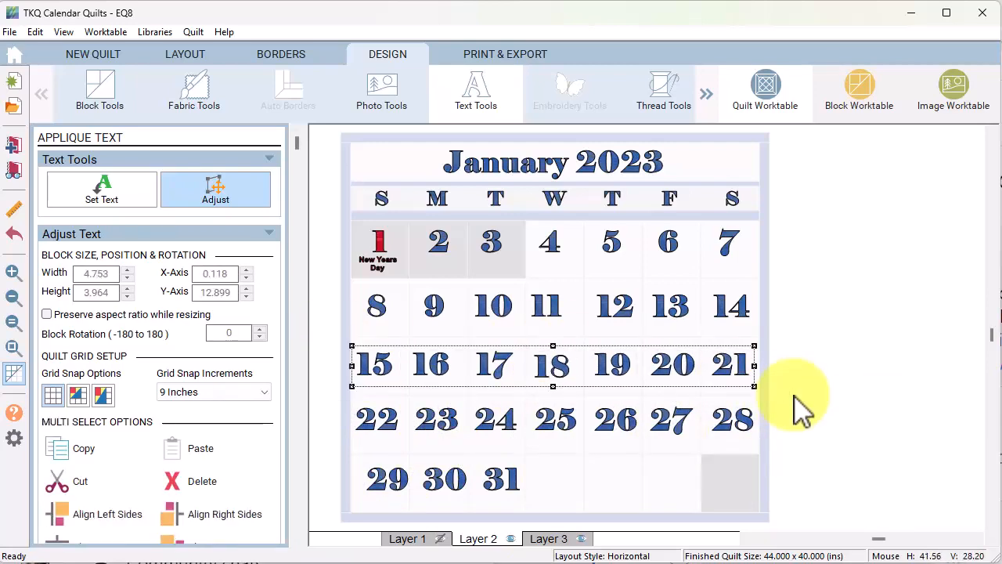
scroll(117, 470, down, 1)
click(94, 515)
drag(326, 393, 771, 446)
scroll(86, 524, down, 1)
click(78, 523)
drag(337, 459, 478, 481)
scroll(156, 513, down, 1)
click(101, 513)
click(880, 462)
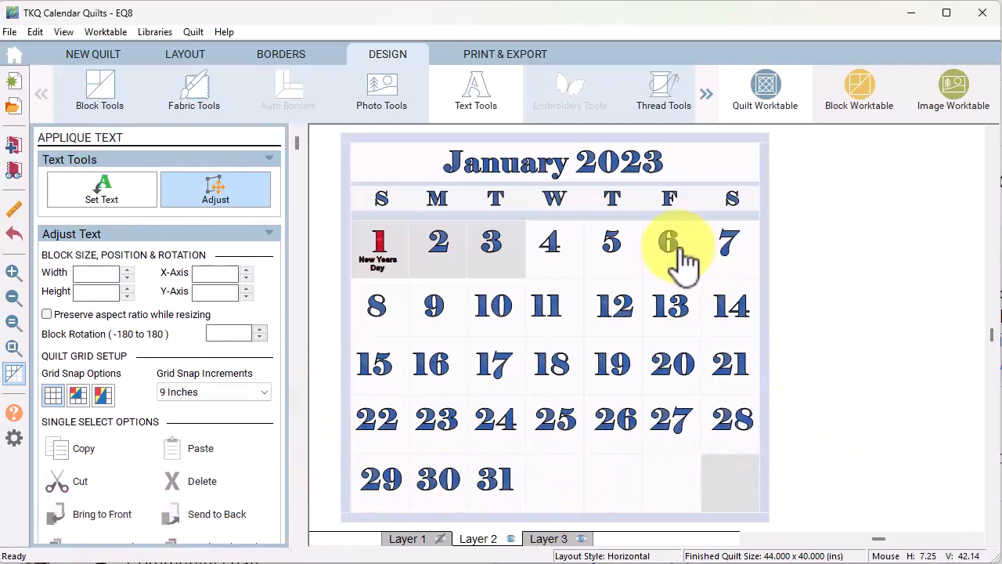
Step: Show Layer 1 and paint the three white cells after the 31st with the dark gray fabric sampled from the last cell
click(442, 539)
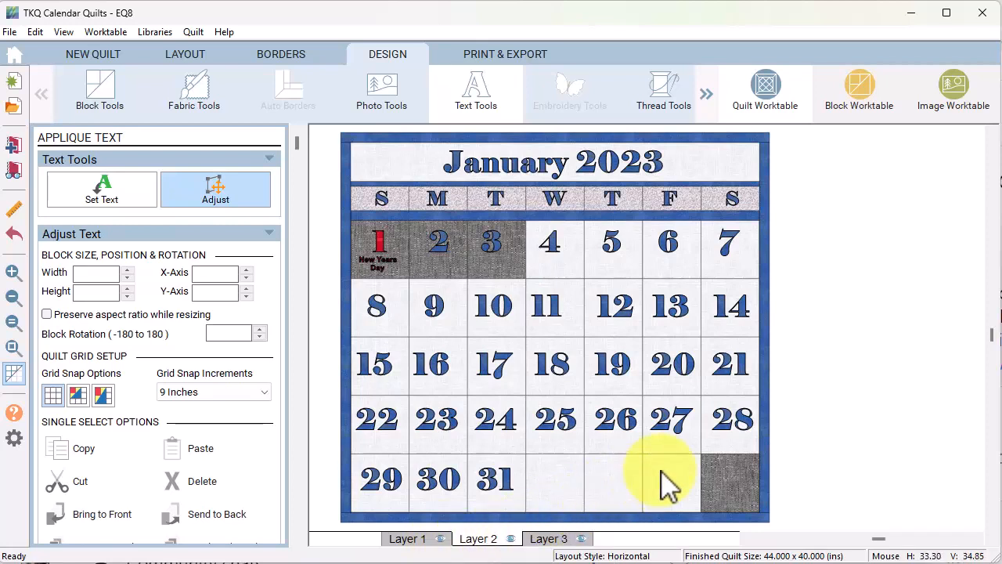
click(407, 538)
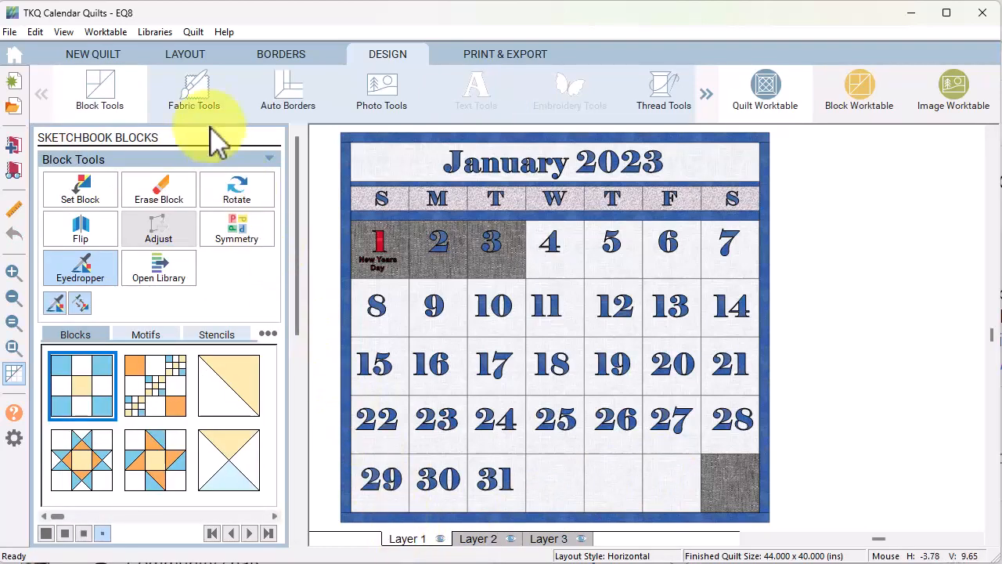
click(196, 108)
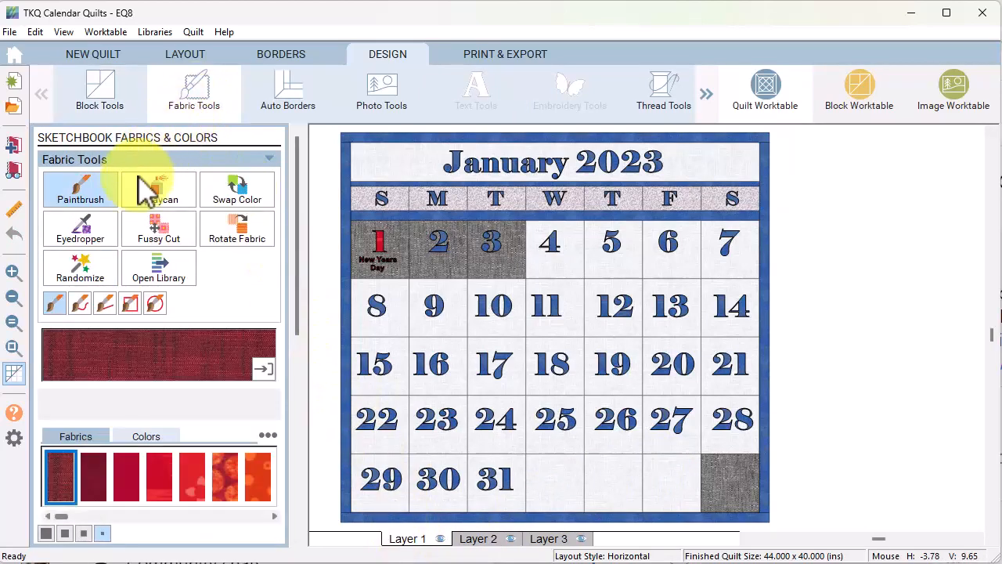
click(95, 231)
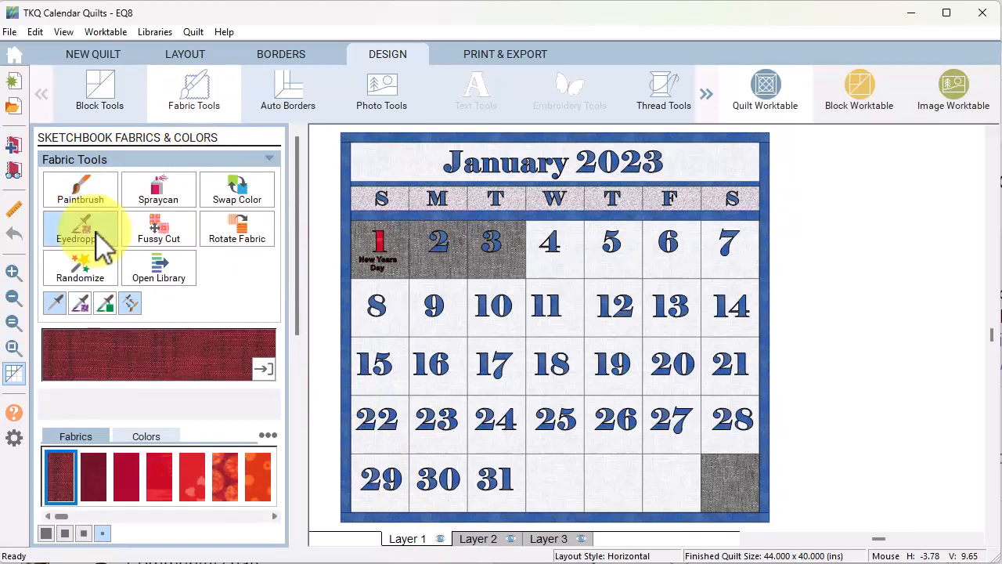
click(731, 484)
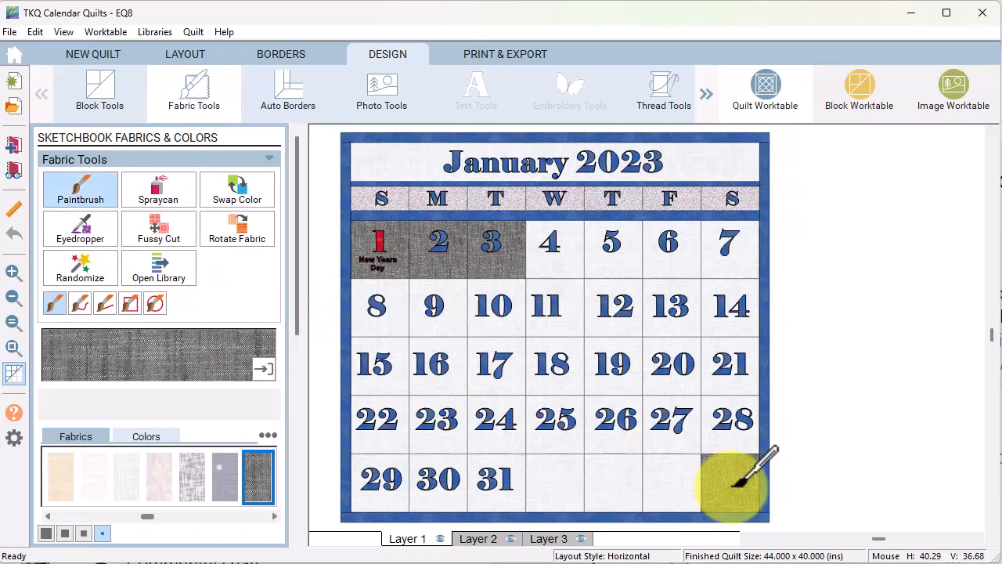
click(568, 474)
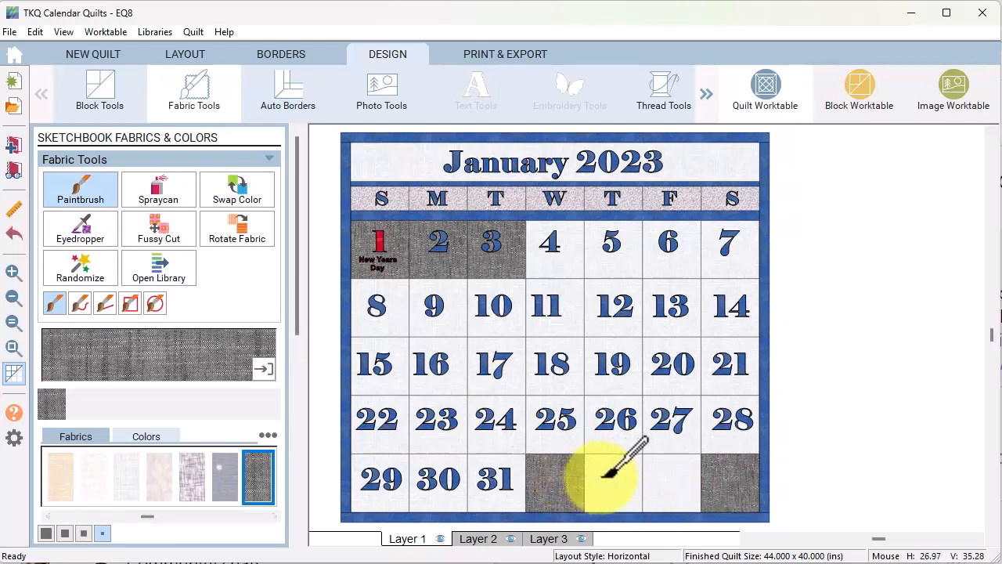
click(603, 474)
click(667, 469)
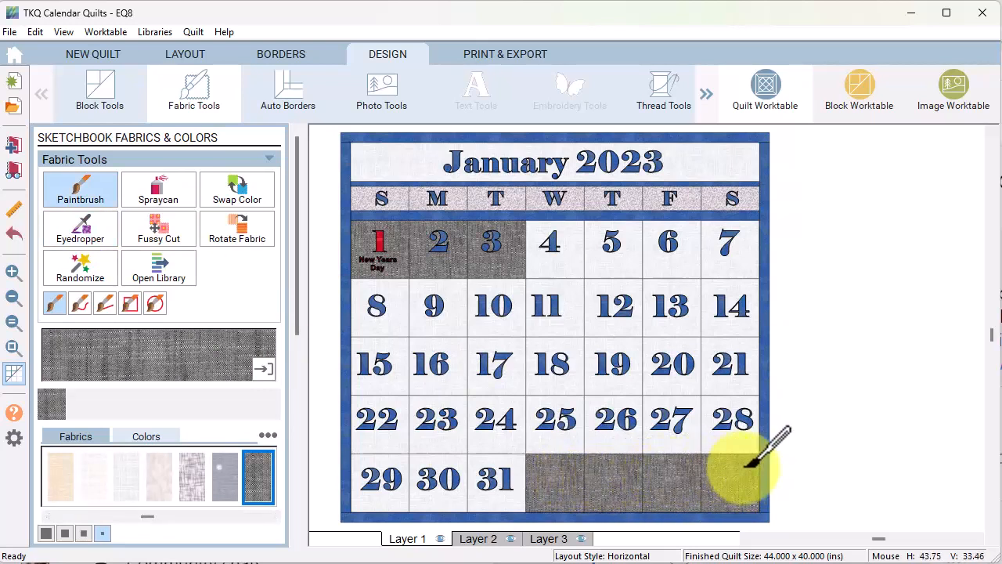
Step: Sample the light fabric from the cell of the 4th and paint the cells of dates 3, 2 and 1 with it
click(85, 232)
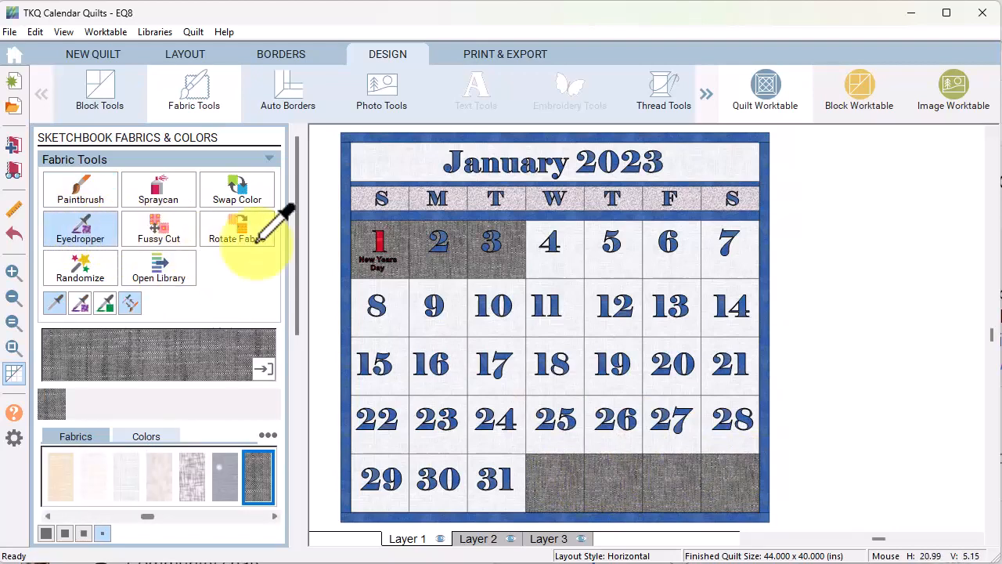
click(563, 264)
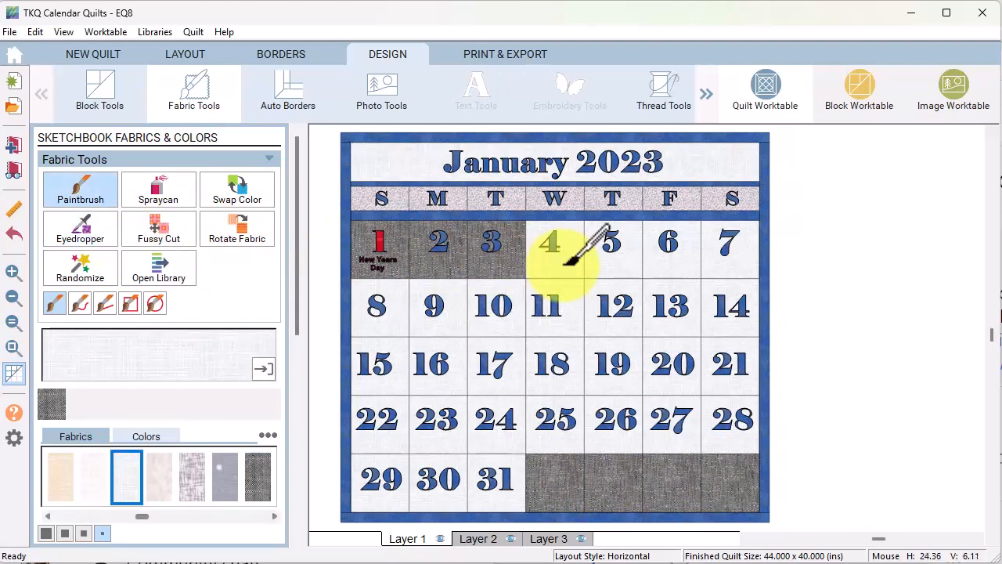
click(491, 249)
click(441, 259)
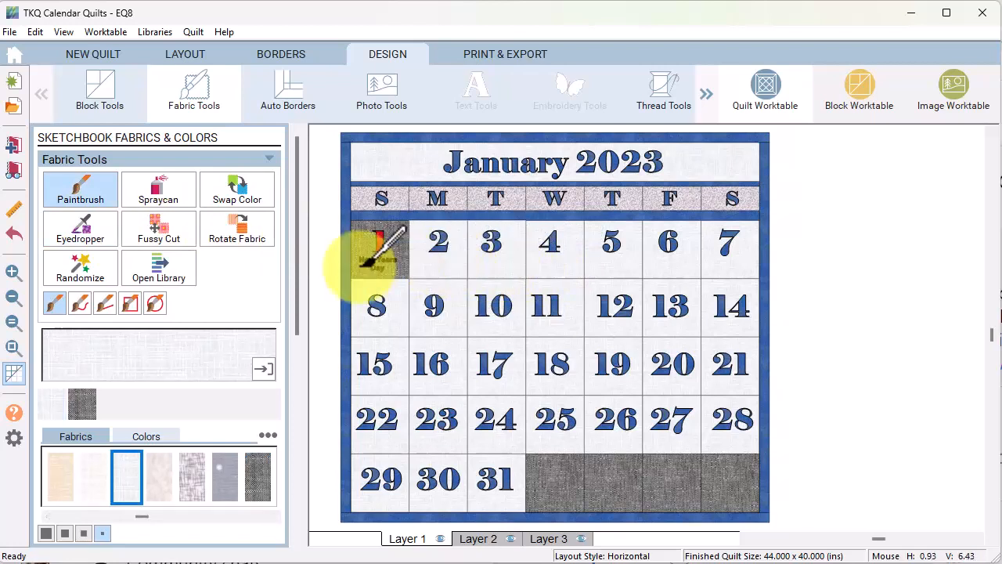
click(362, 263)
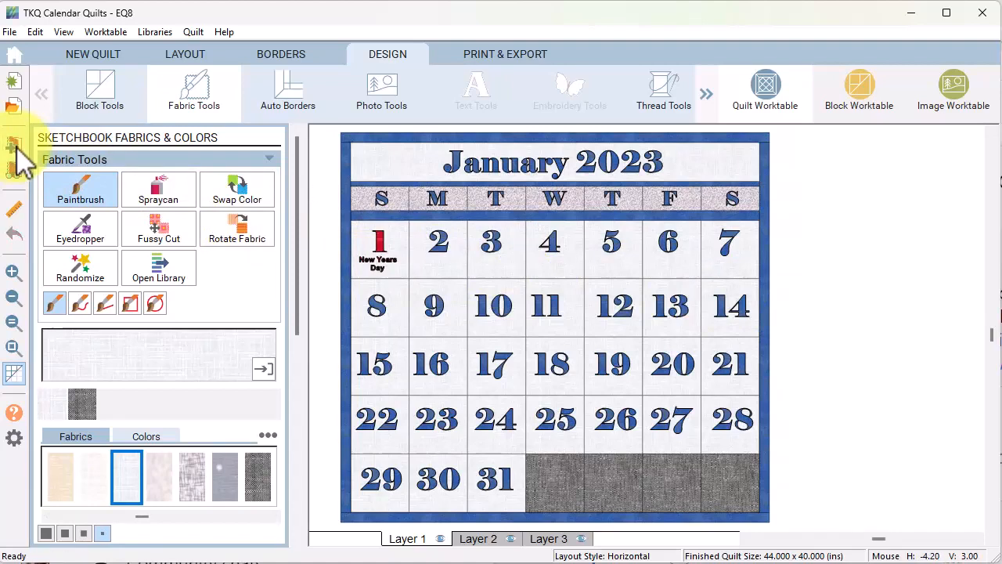
Step: Add the January 2023 quilt to the Sketchbook as a photo and open that photo for editing on the Image Worktable
click(193, 32)
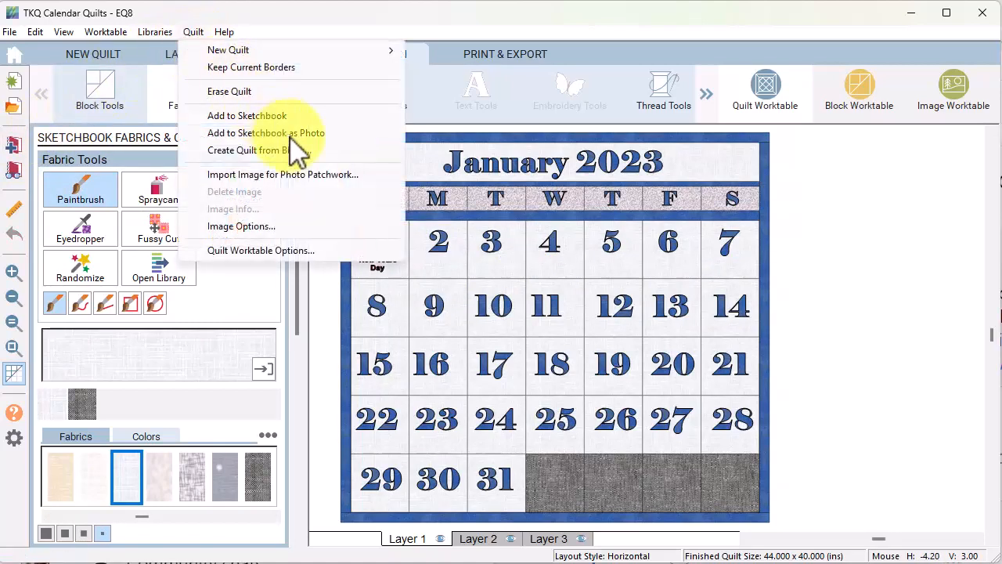
click(266, 133)
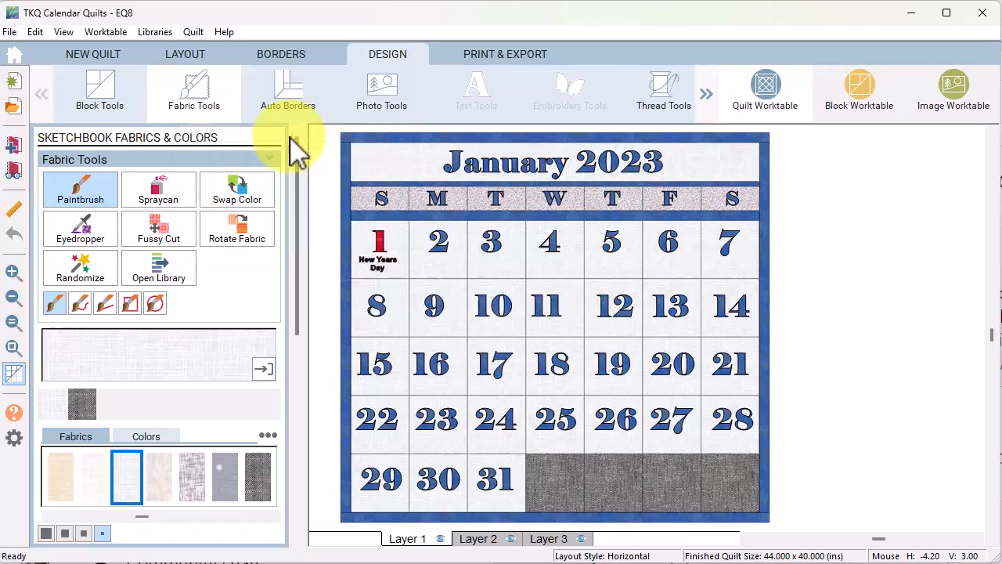
click(13, 169)
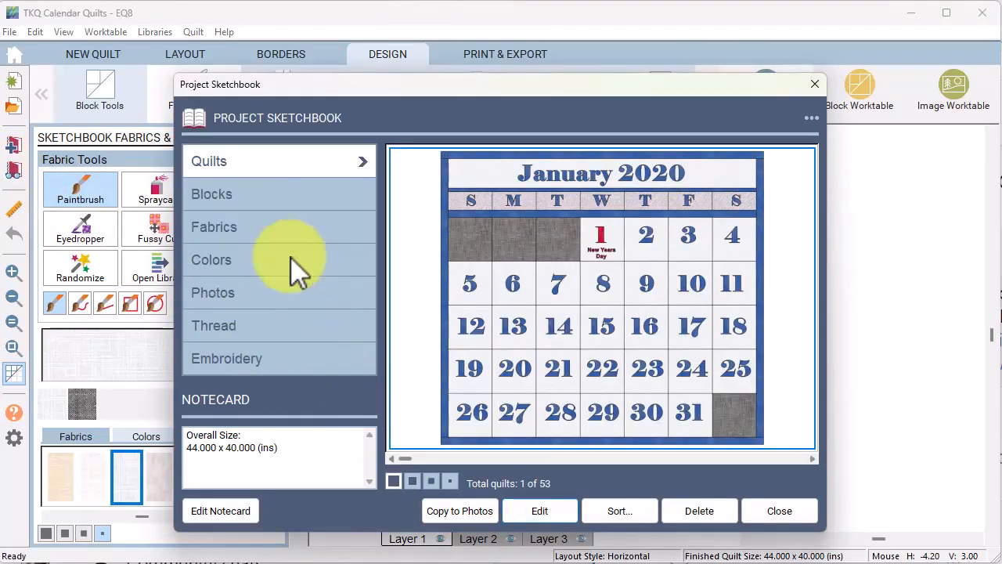
click(223, 293)
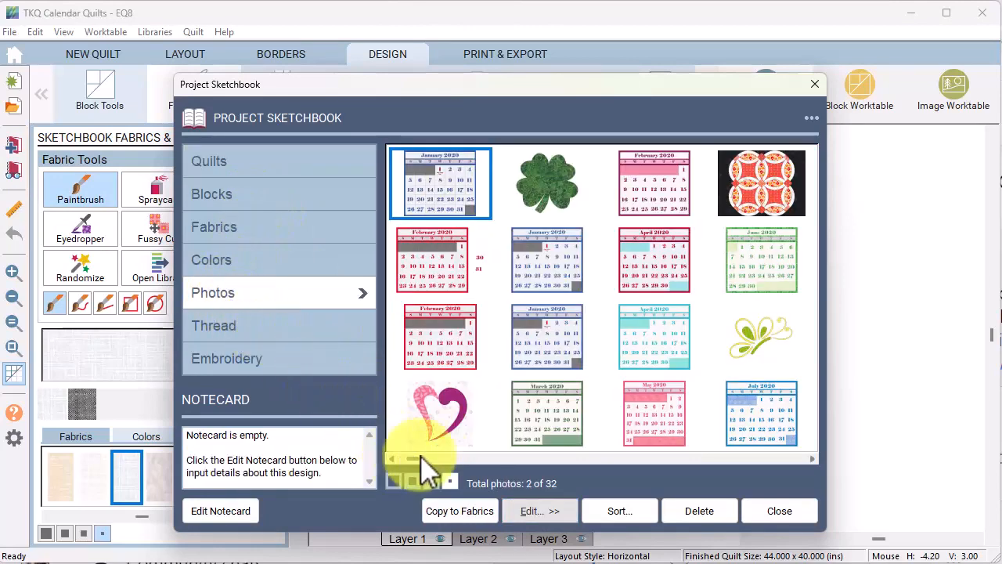
drag(401, 457, 811, 459)
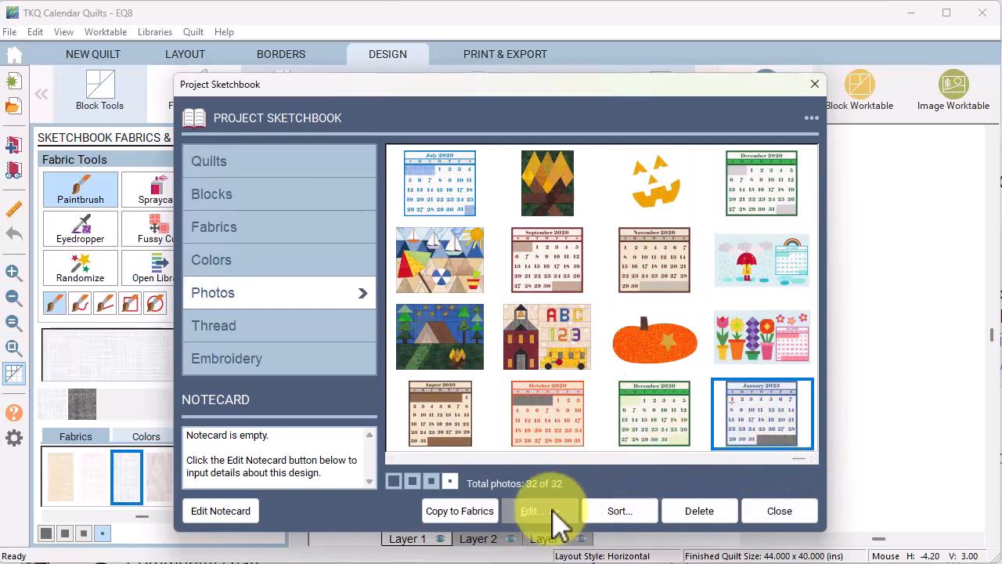
click(571, 512)
click(615, 507)
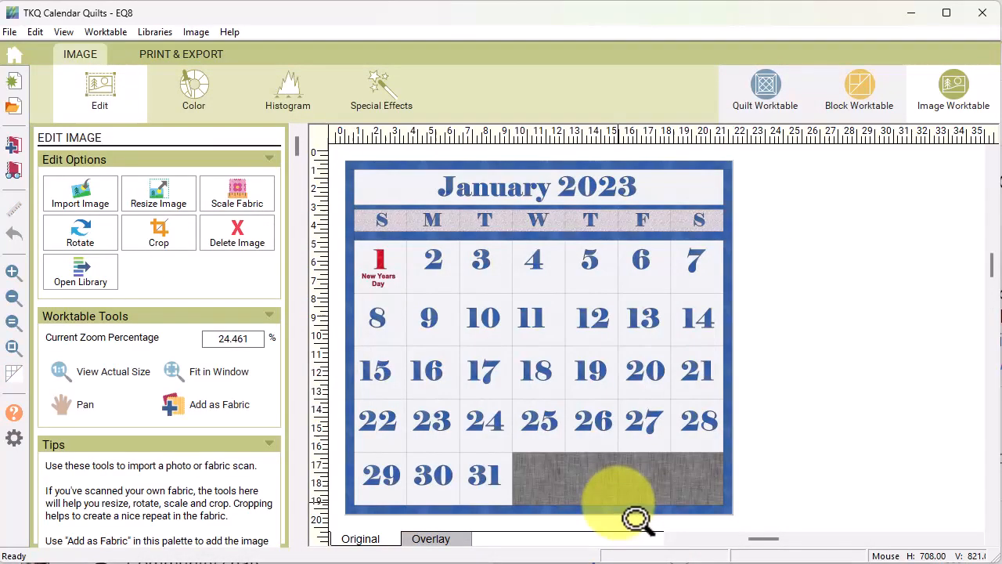
Step: Crop the calendar photo to its blue border, 21.083 wide by 19.083 high, and add the cropped image to the Sketchbook
click(160, 235)
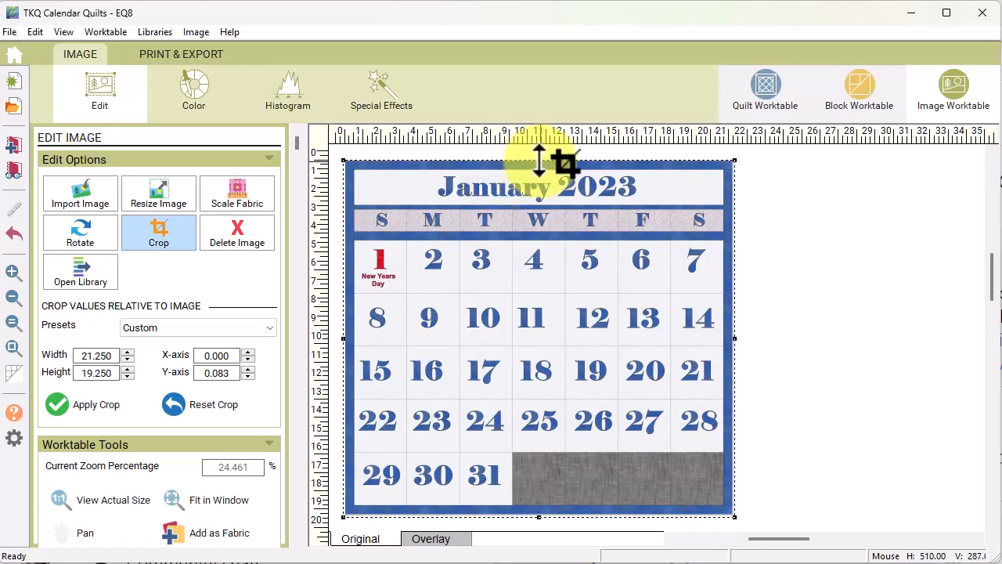
drag(548, 162, 548, 164)
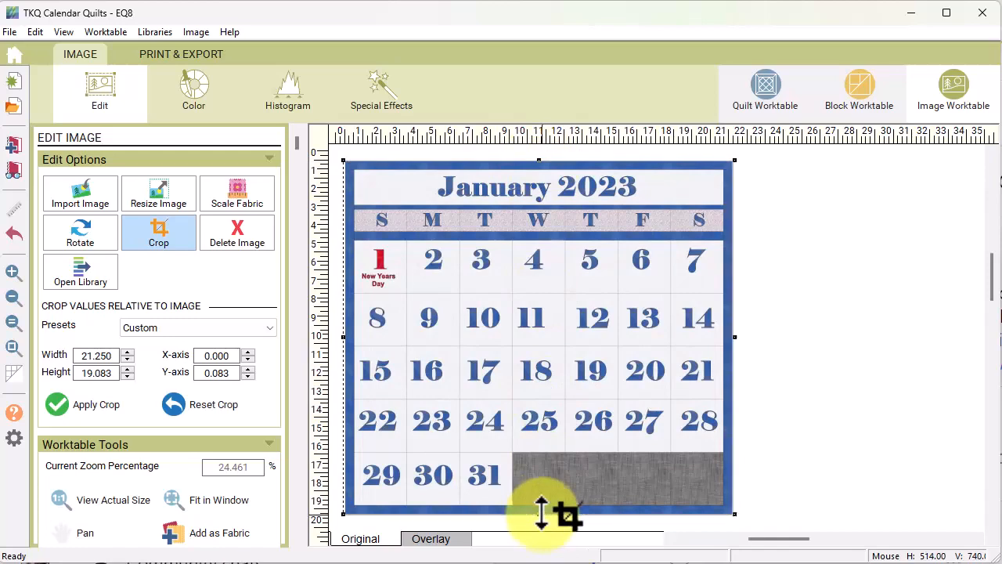
drag(540, 517, 540, 515)
drag(734, 338, 733, 338)
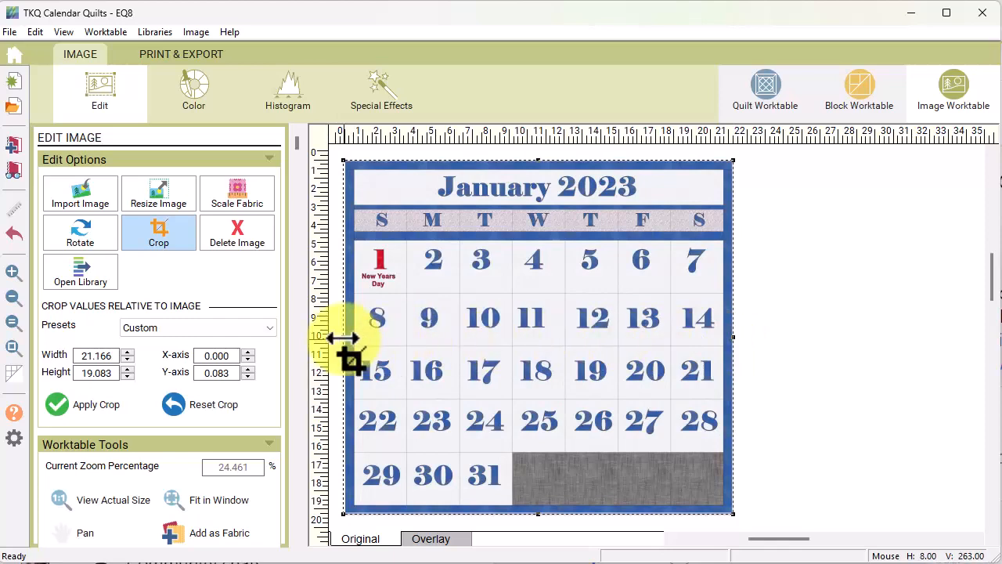
drag(343, 338, 345, 339)
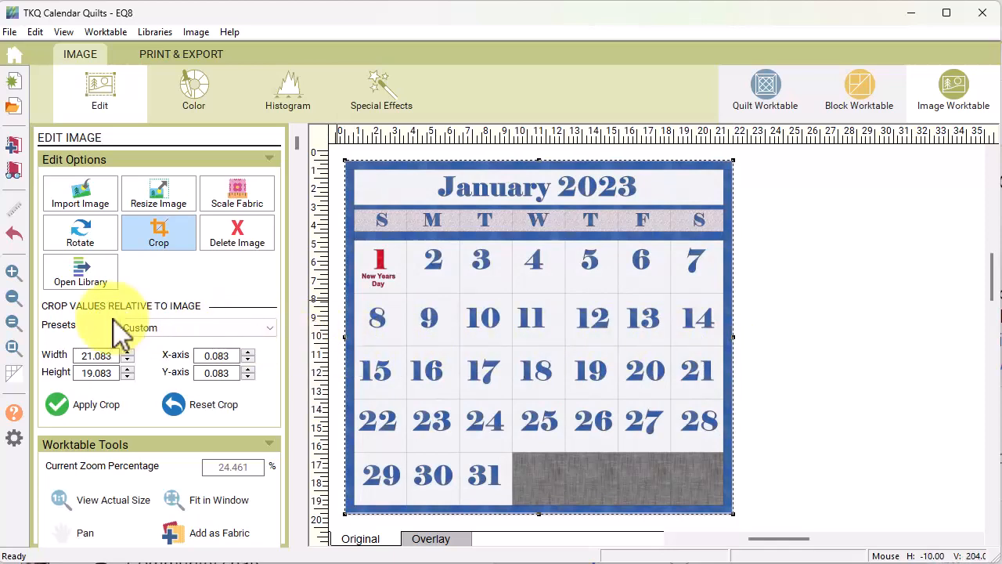
click(62, 401)
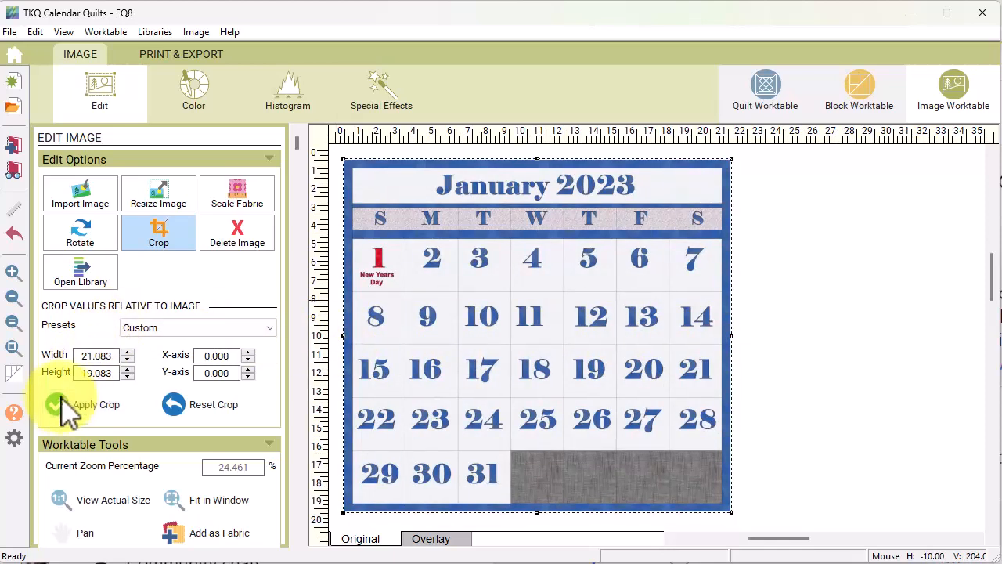
click(13, 147)
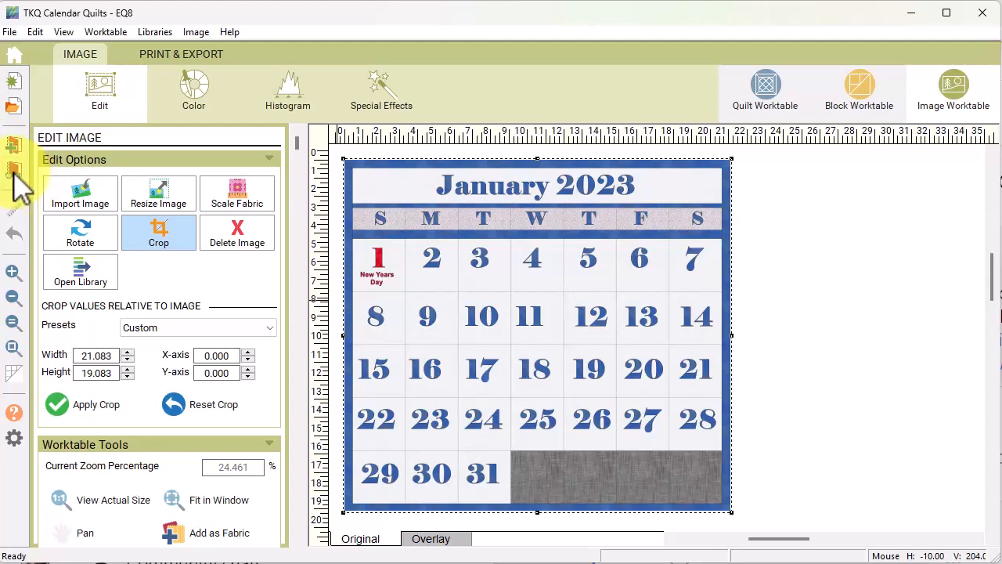
Step: Open the snowmen quilt with the January 2020 calendar from the Sketchbook for editing and hide its patch outlines
click(14, 173)
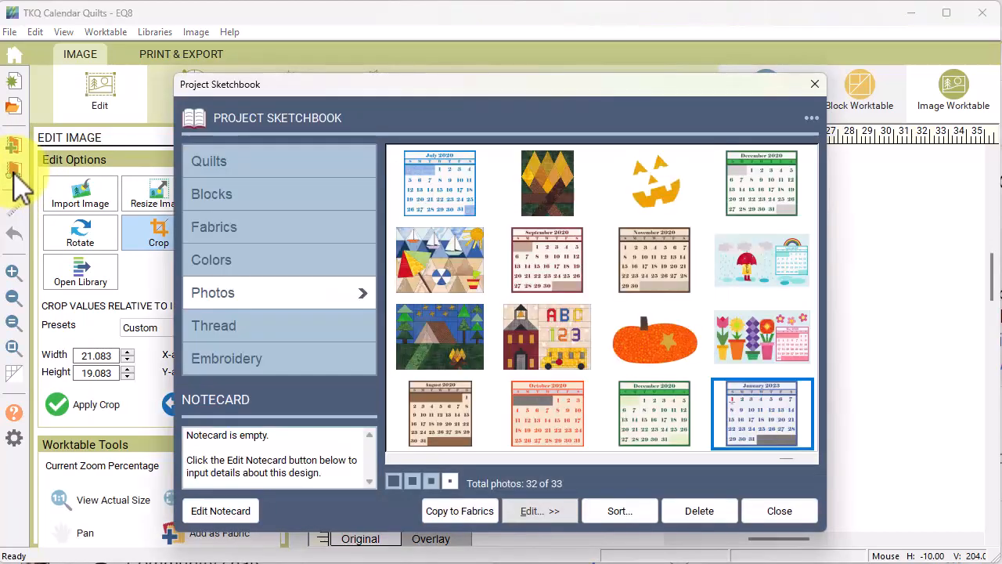
click(219, 160)
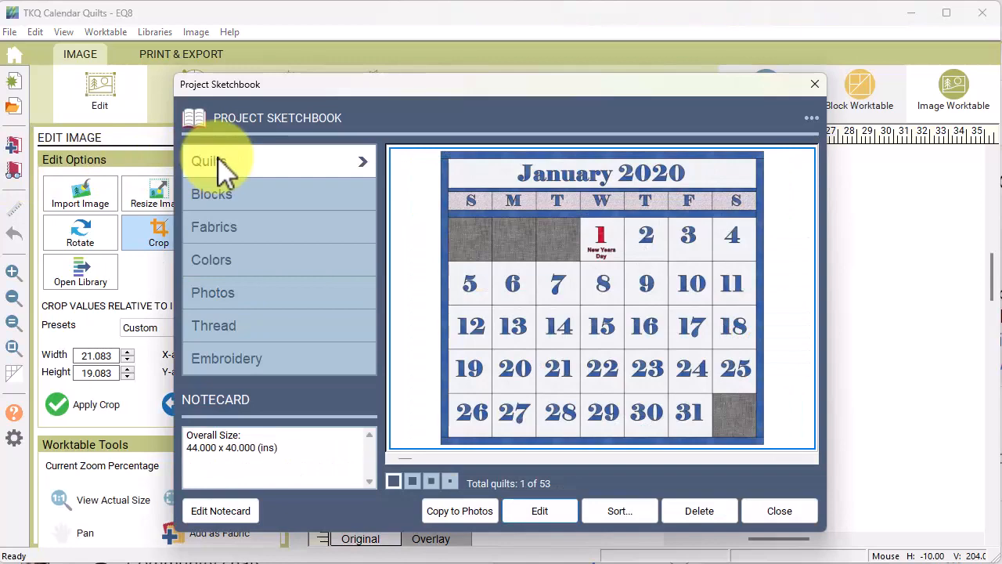
click(810, 459)
click(811, 459)
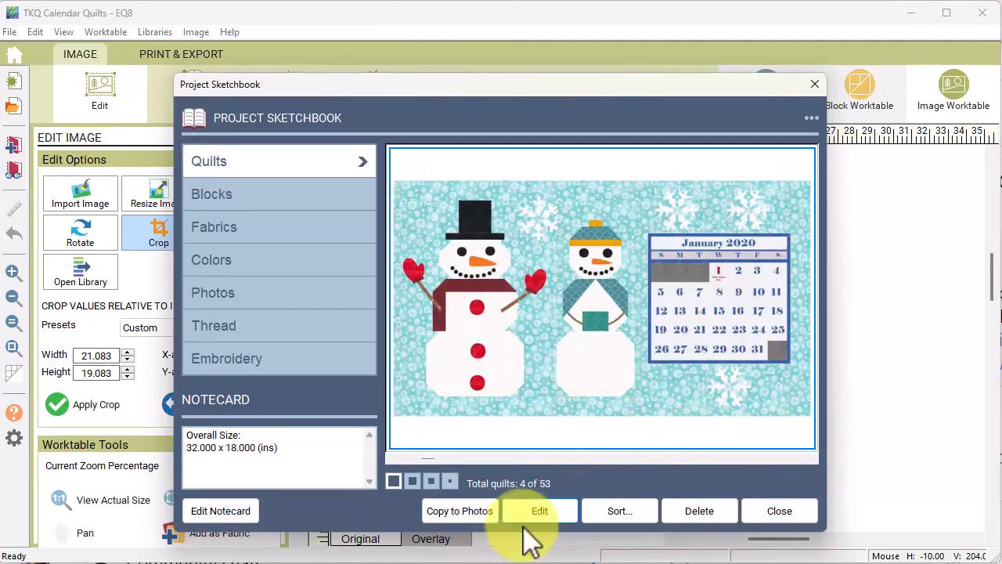
click(546, 515)
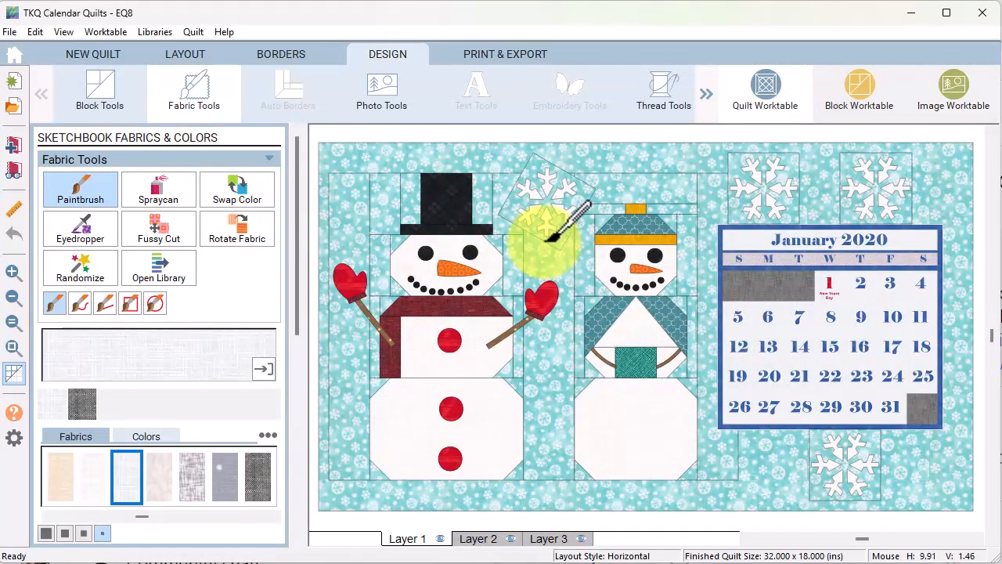
click(11, 374)
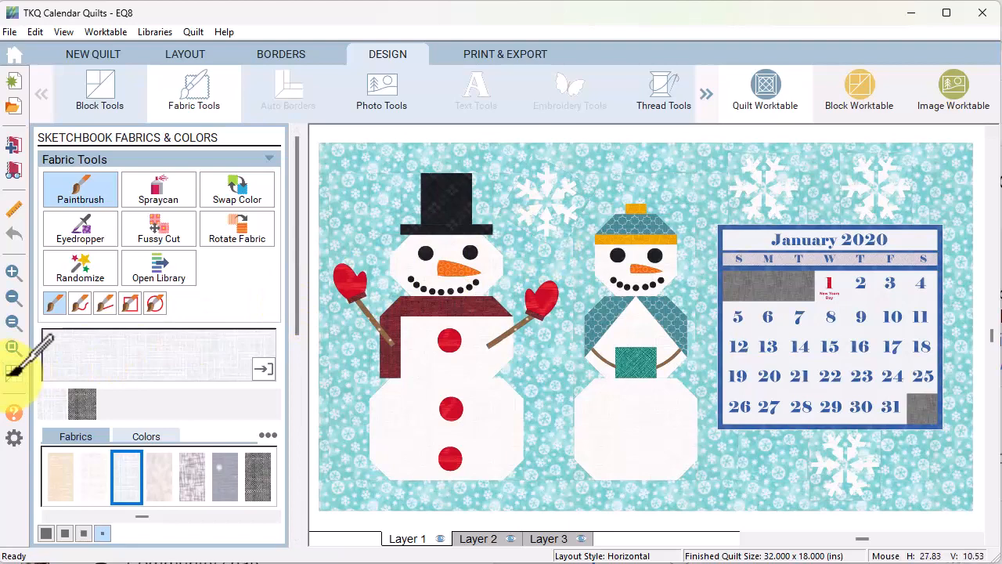
Step: Delete the January 2020 calendar photo from Layer 2 of the snowmen quilt
click(482, 542)
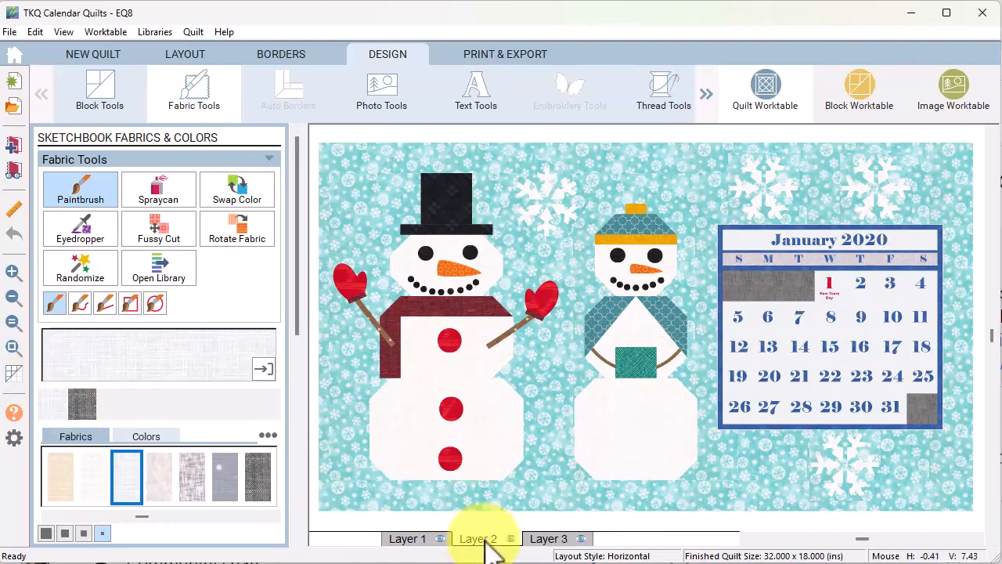
click(382, 105)
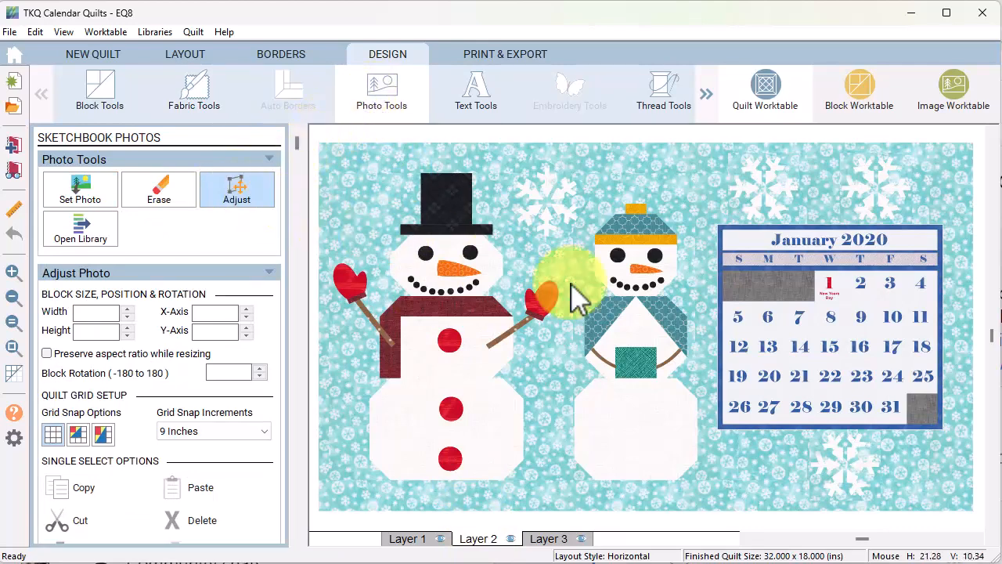
click(859, 368)
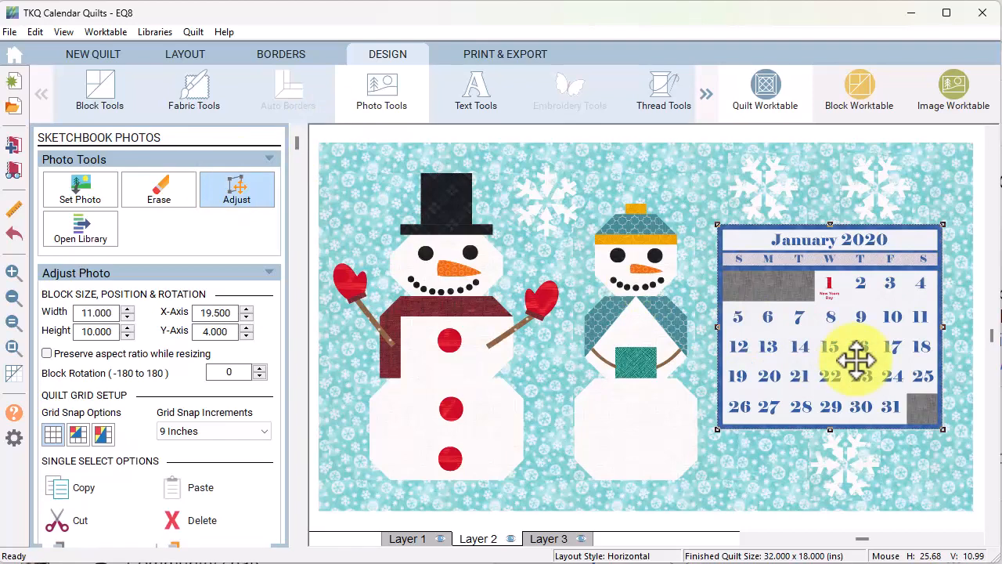
key(Delete)
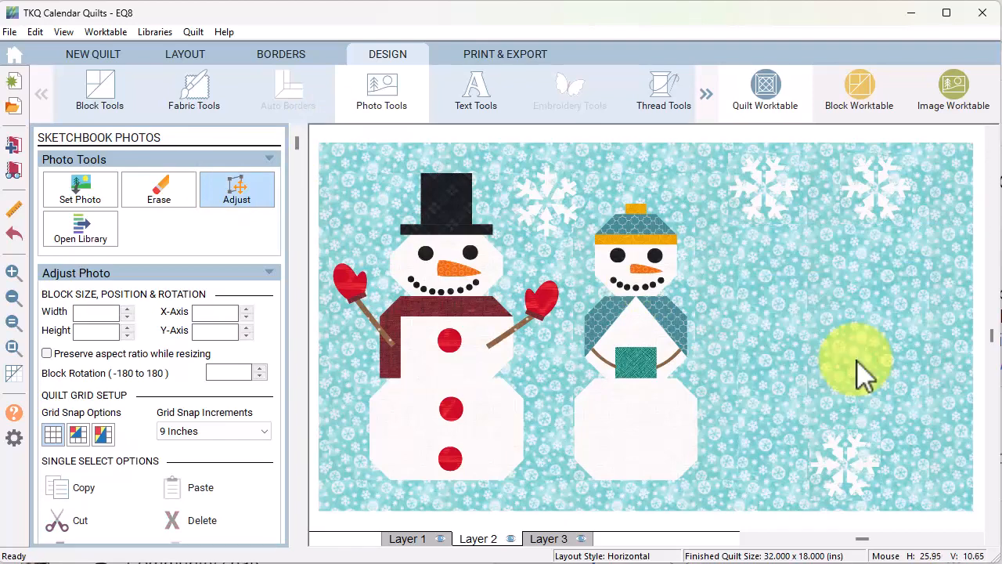
Step: Place the cropped January 2023 calendar photo on Layer 2, beside the snowmen and below the two upper snowflakes
click(93, 201)
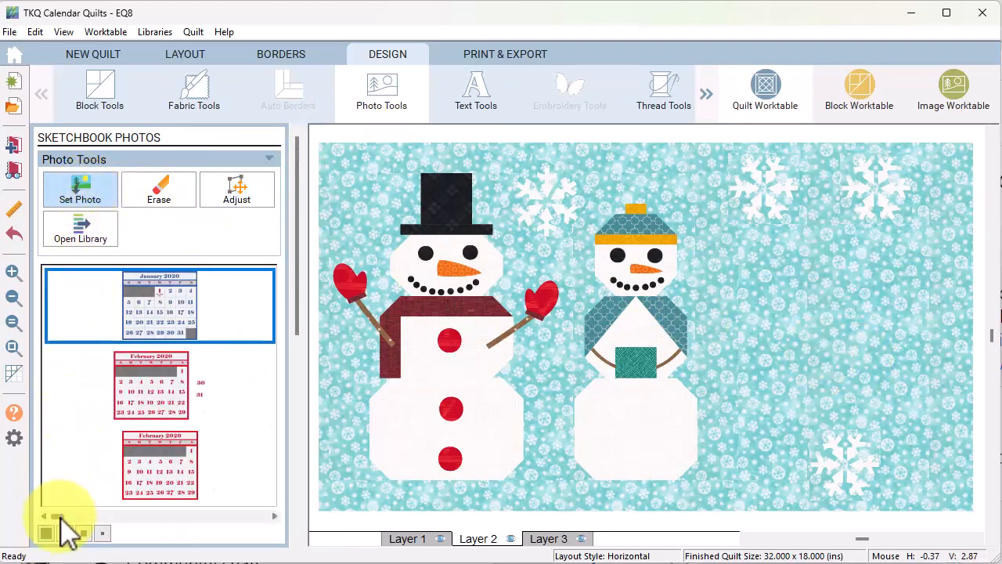
drag(66, 532, 296, 533)
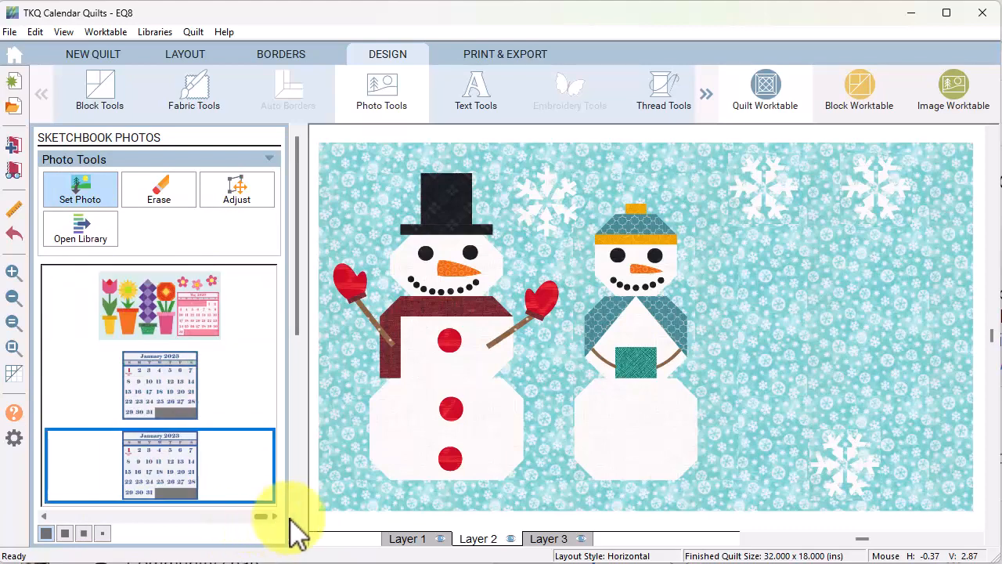
drag(168, 475, 774, 255)
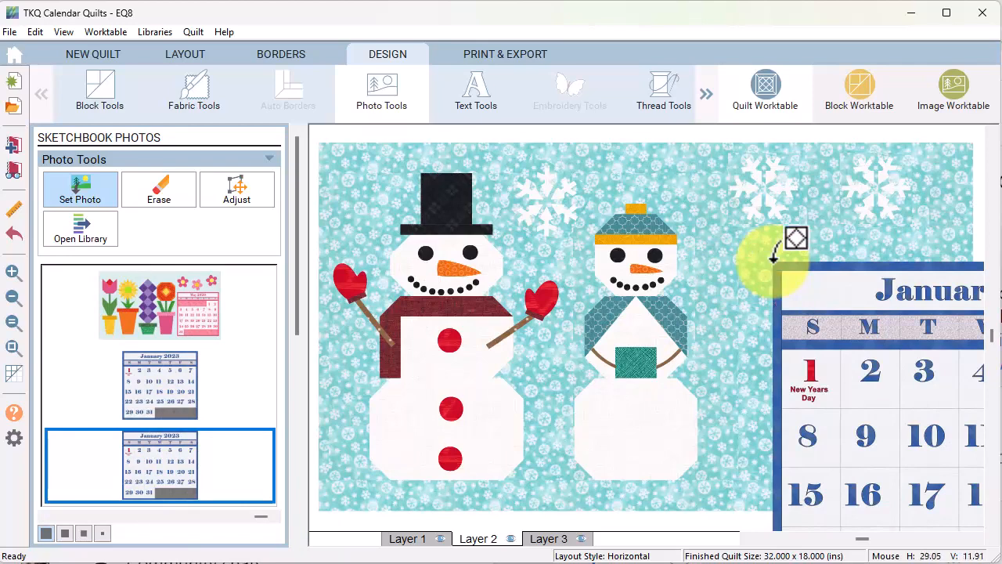
Step: Resize the placed January 2023 calendar photo to a width of 11.000, preserving its aspect ratio
click(241, 194)
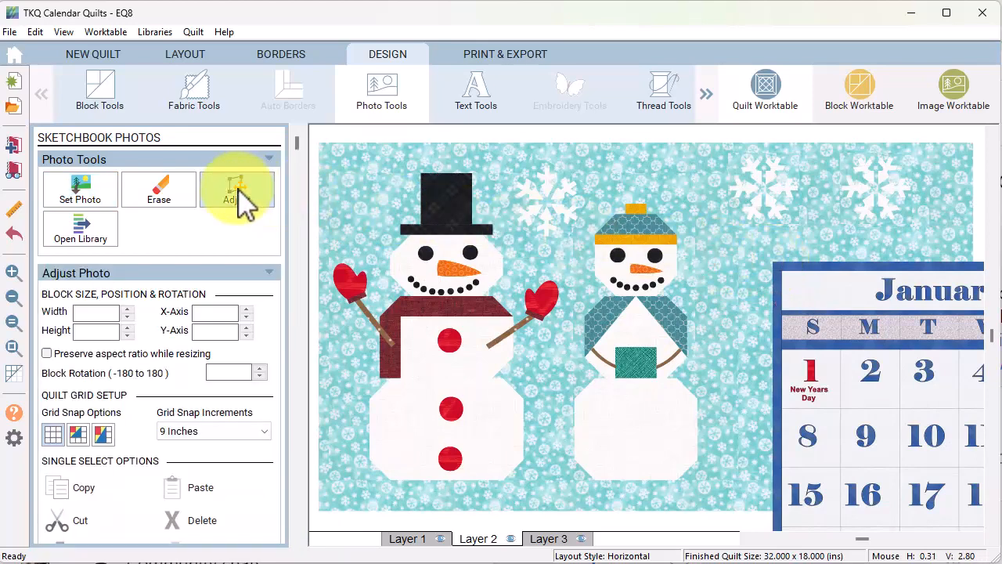
click(856, 352)
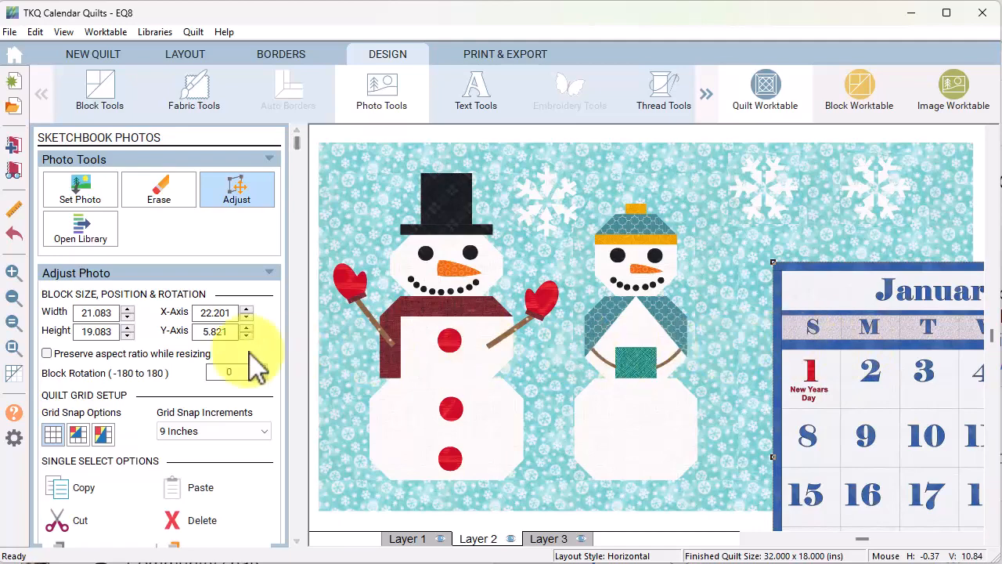
click(46, 354)
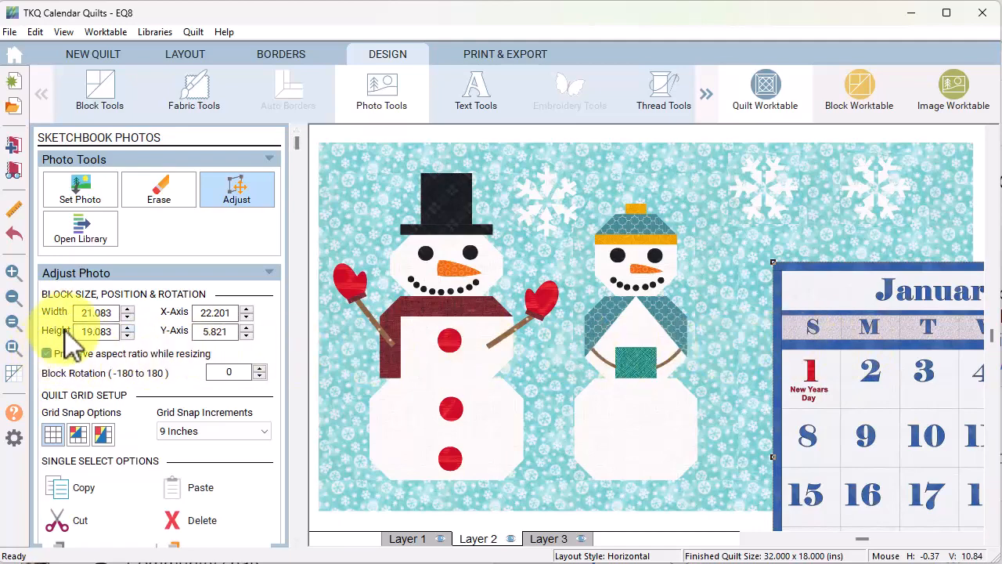
double_click(93, 312)
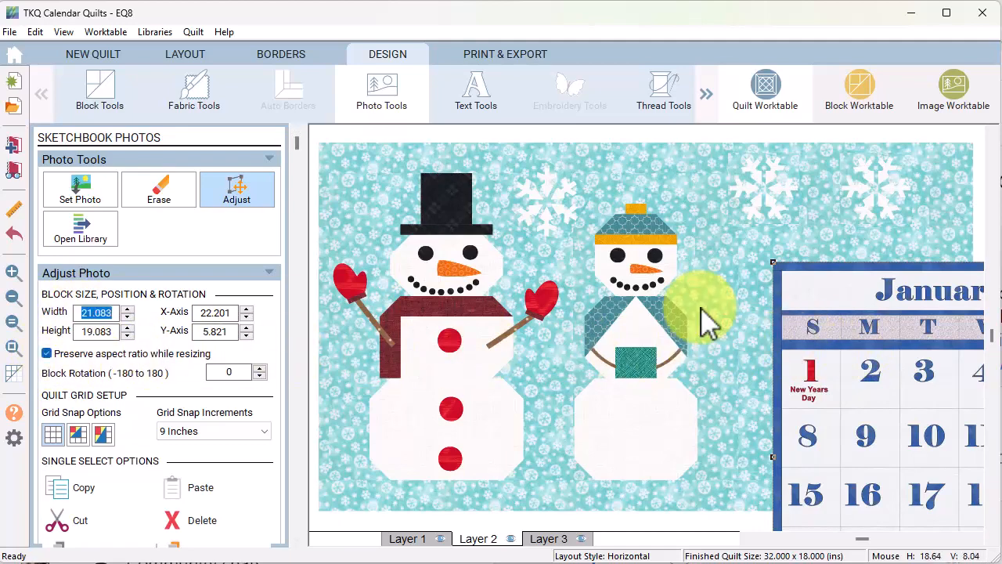
key(Return)
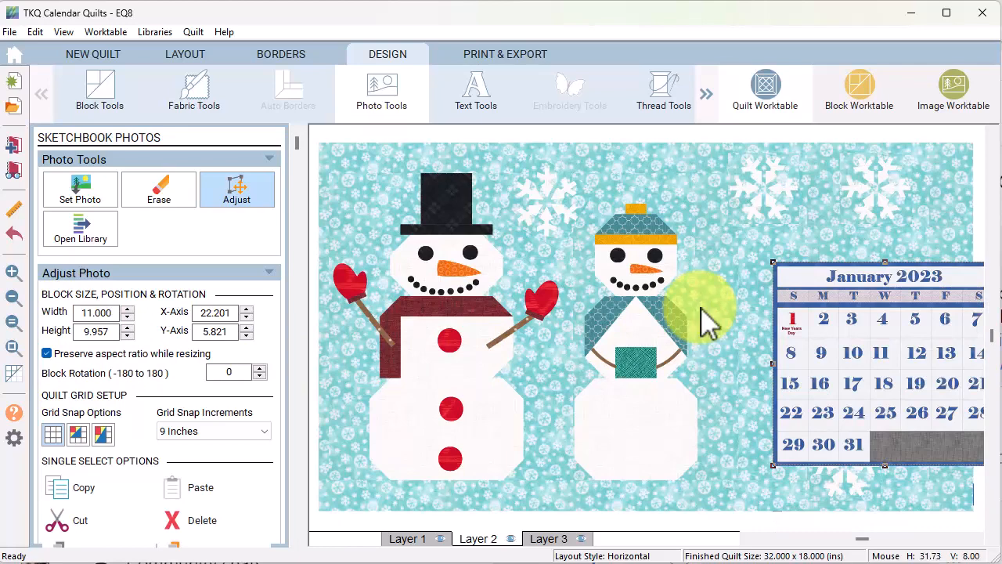
Step: Move the calendar photo to about X 19.9, Y 3.9, between the two upper snowflakes and the lower one, and deselect it
drag(899, 324, 870, 308)
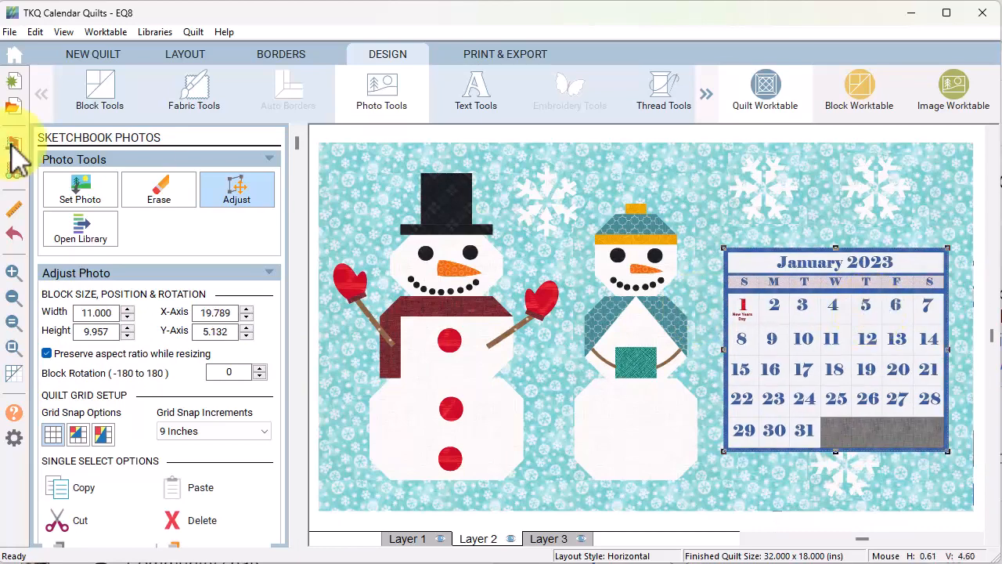
drag(815, 360, 819, 336)
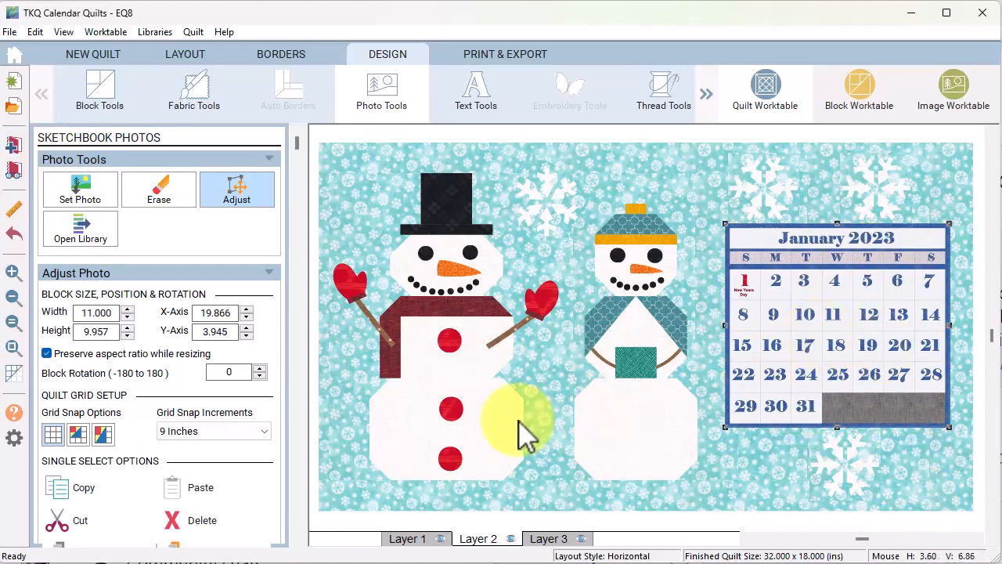
click(892, 474)
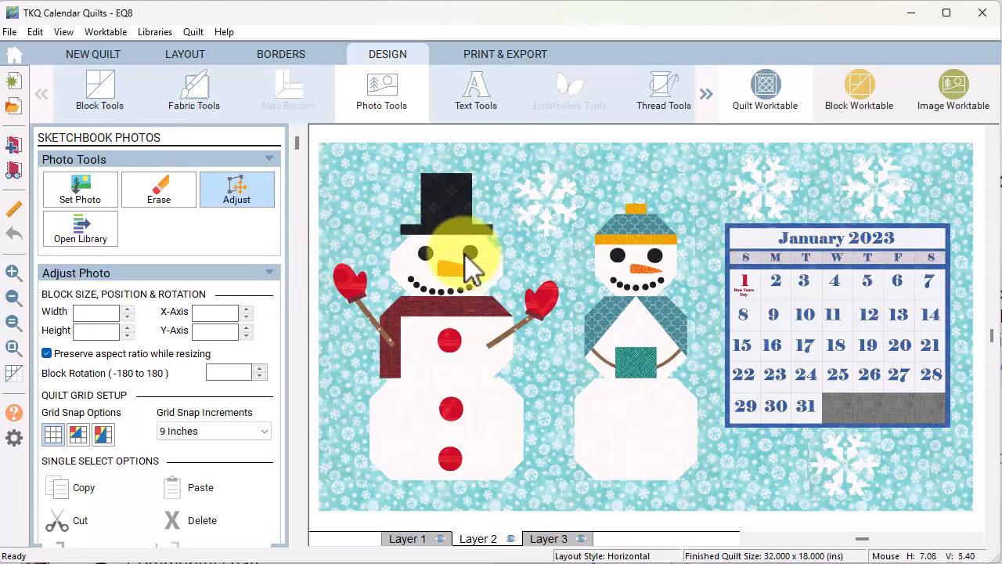
Step: Start exporting the entire snowmen quilt as an image and choose the Images folder inside My EQ8 as the destination
click(519, 55)
click(196, 94)
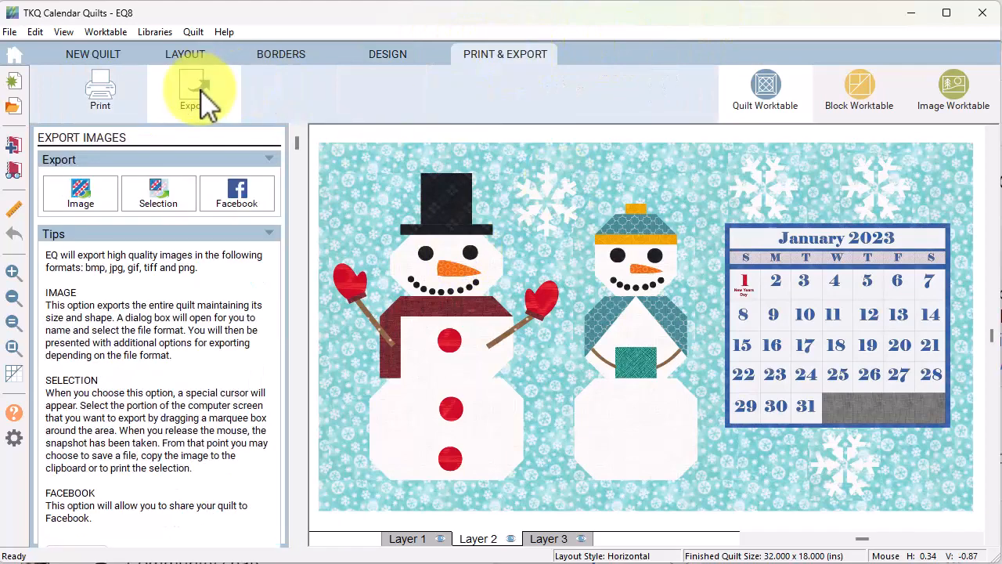
click(81, 196)
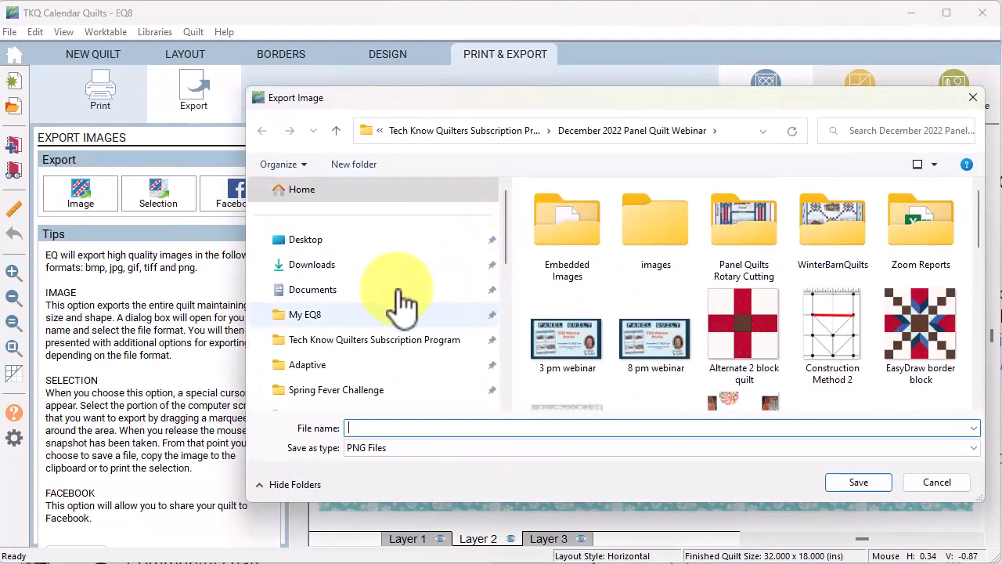
click(321, 322)
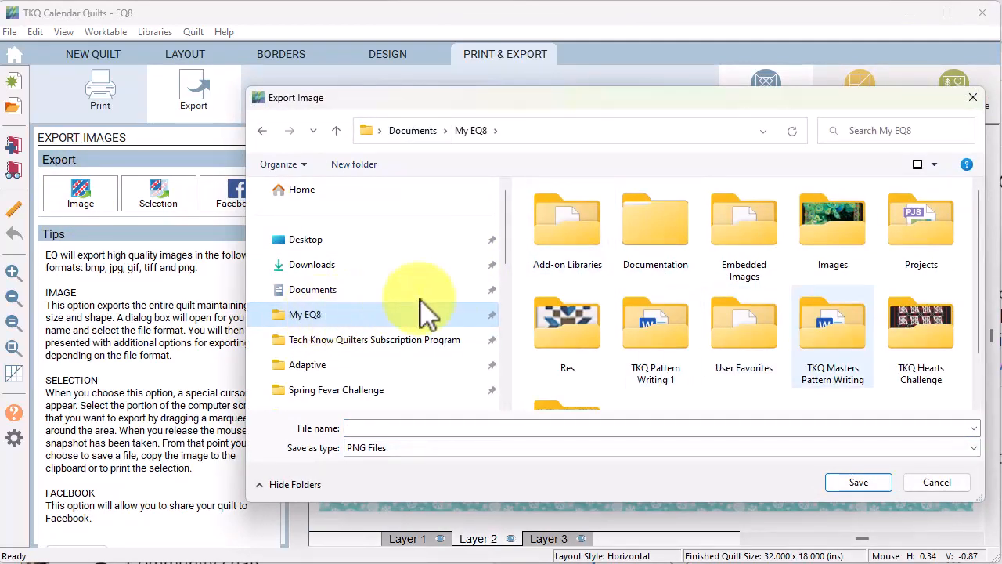
double_click(811, 255)
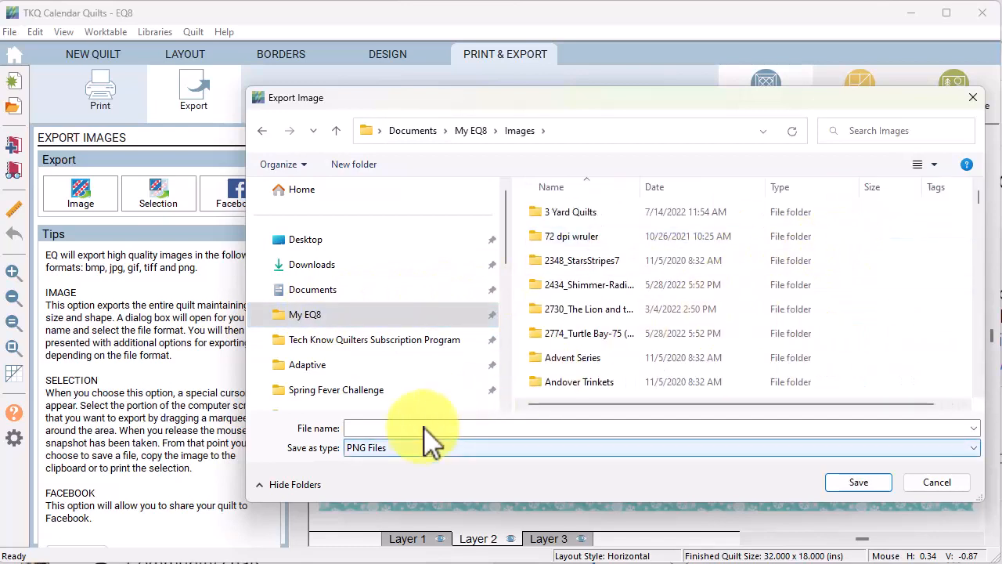
Step: Name the PNG file January 2023 Desktop and export it 8.000 inches wide at 150 dots per inch, without patch or block outlines
click(446, 431)
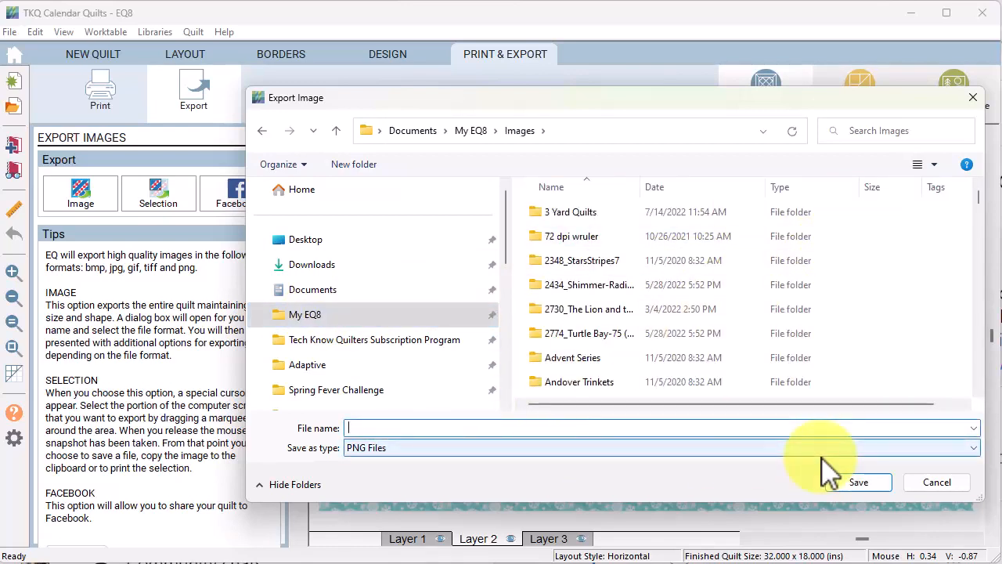
text(January )
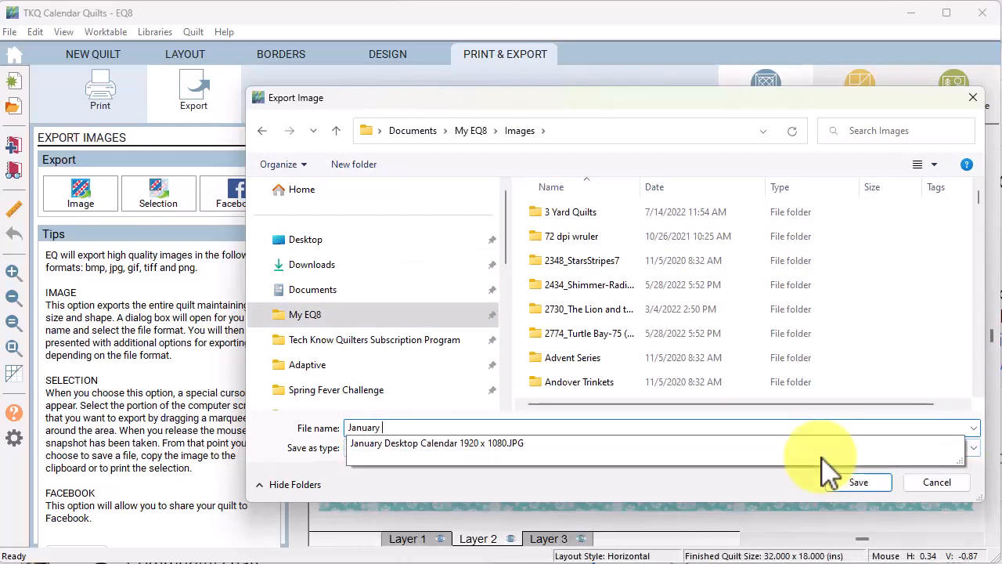
text(2023 Desktop)
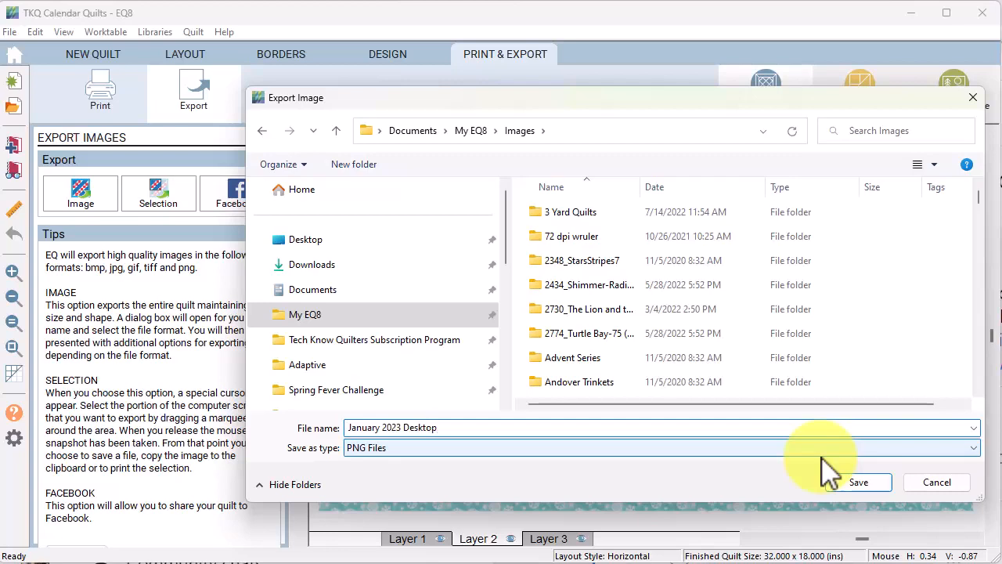
click(854, 480)
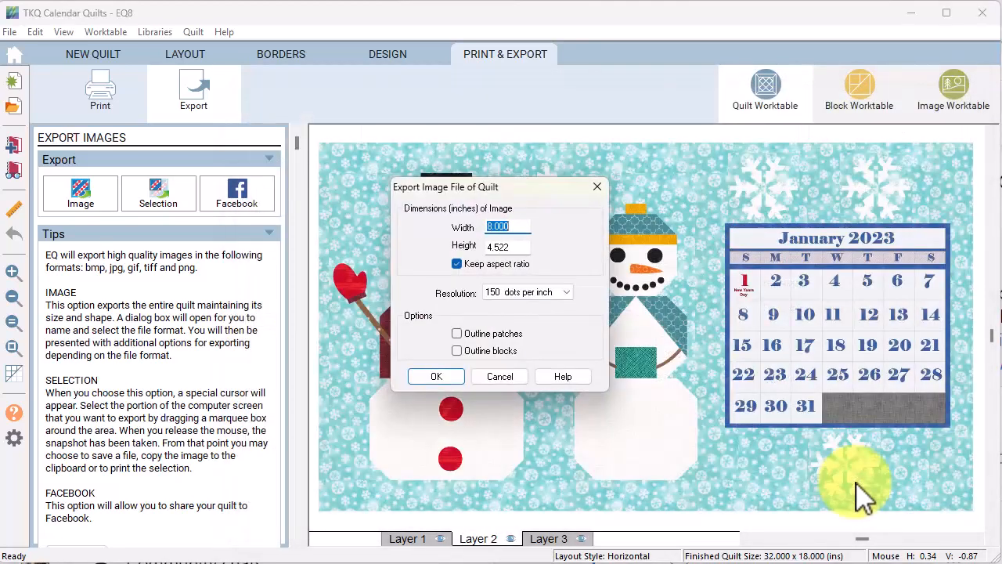
click(436, 377)
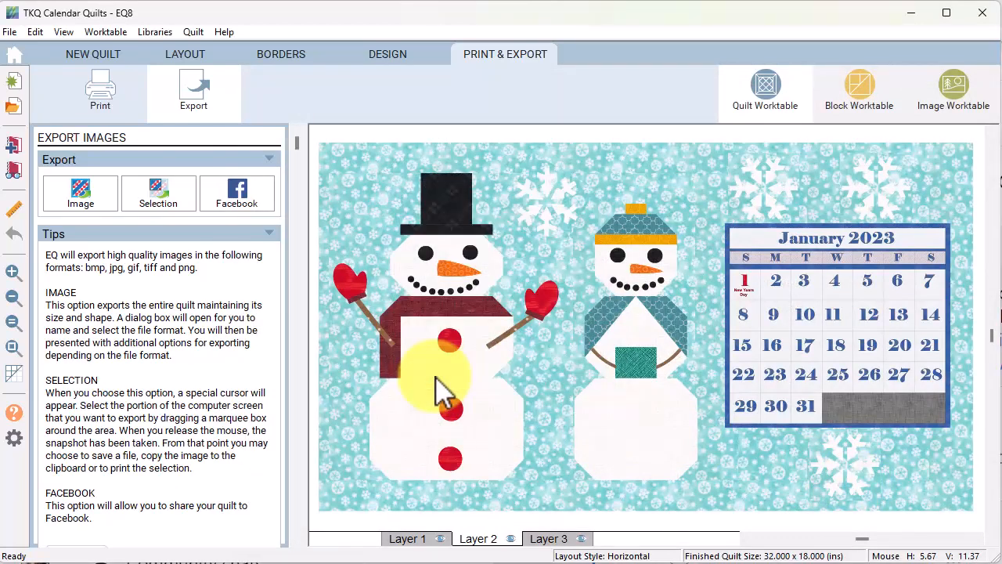